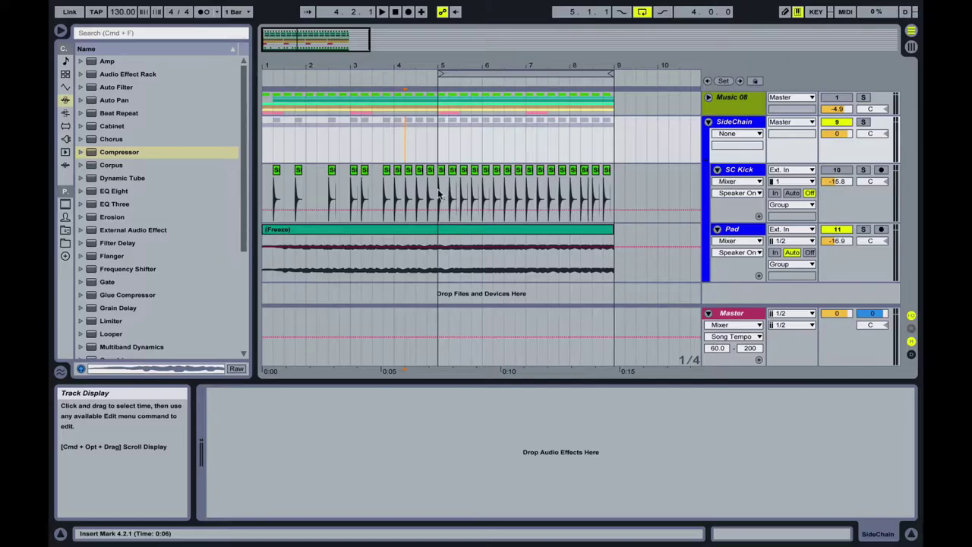
Examine the kick clips on the SC Kick track between bars 5 and 9
{"action": "left_click", "coordinate": [733, 172]}
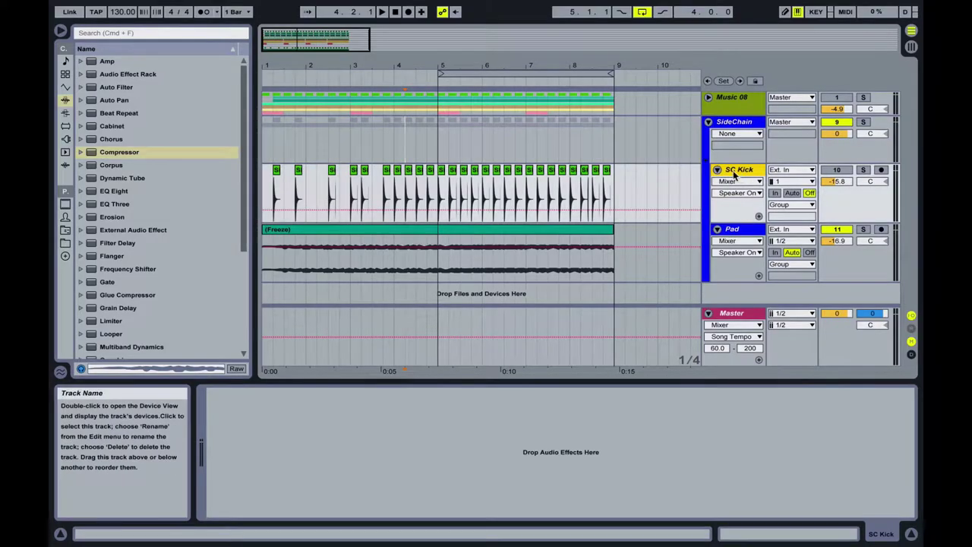
{"action": "left_click", "coordinate": [441, 196]}
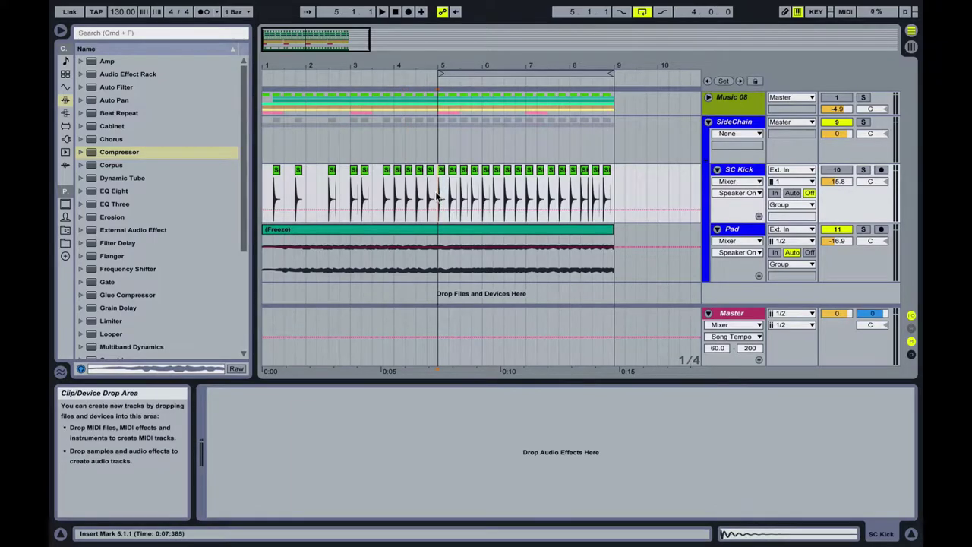
{"action": "key", "text": "plus"}
{"action": "key", "text": "plus"}
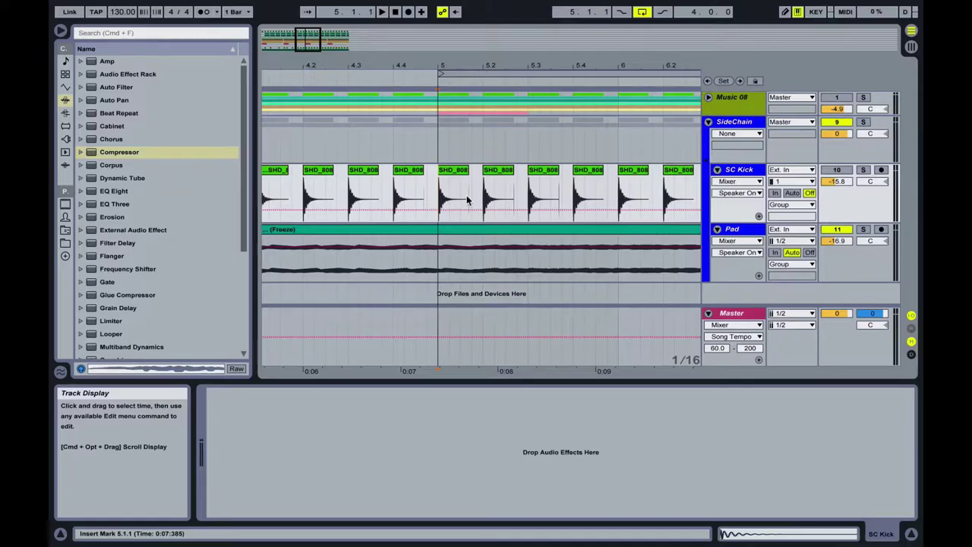
{"action": "left_click", "coordinate": [521, 198]}
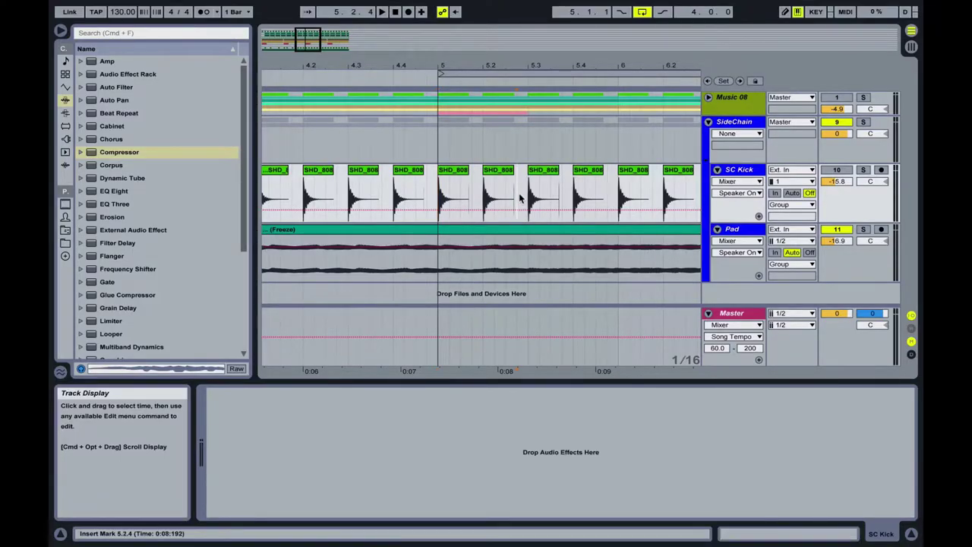
{"action": "key", "text": "minus"}
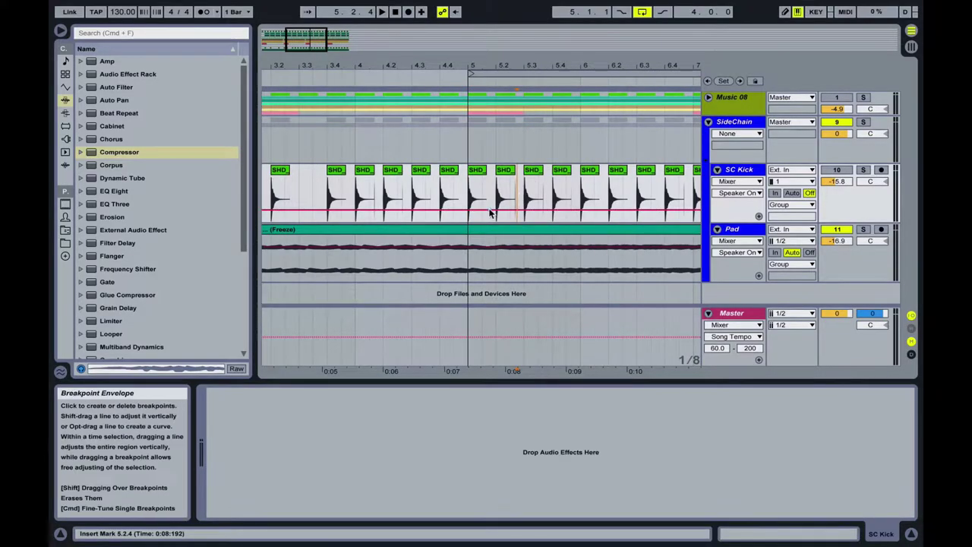
{"action": "scroll", "coordinate": [490, 214], "scroll_direction": "right", "scroll_amount": 5}
{"action": "left_click", "coordinate": [479, 152]}
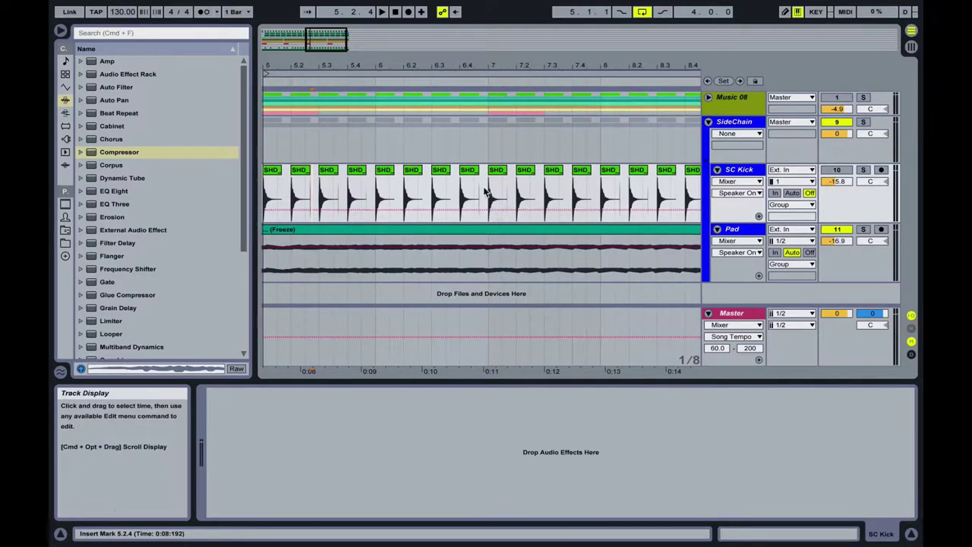
{"action": "key", "text": "minus"}
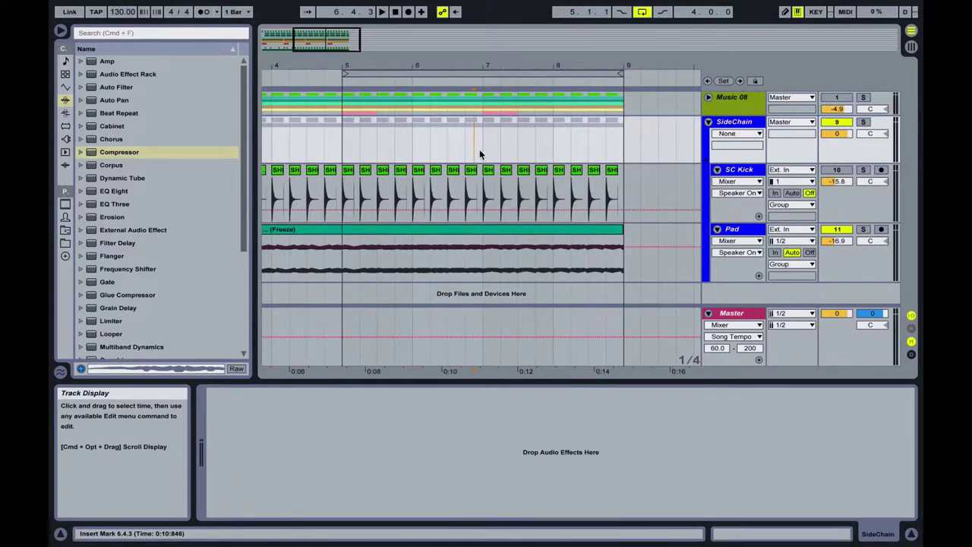
Unmute the SC Kick track, play from bar 5 and raise the Pad track's volume to -10.9 dB
{"action": "left_click", "coordinate": [737, 171]}
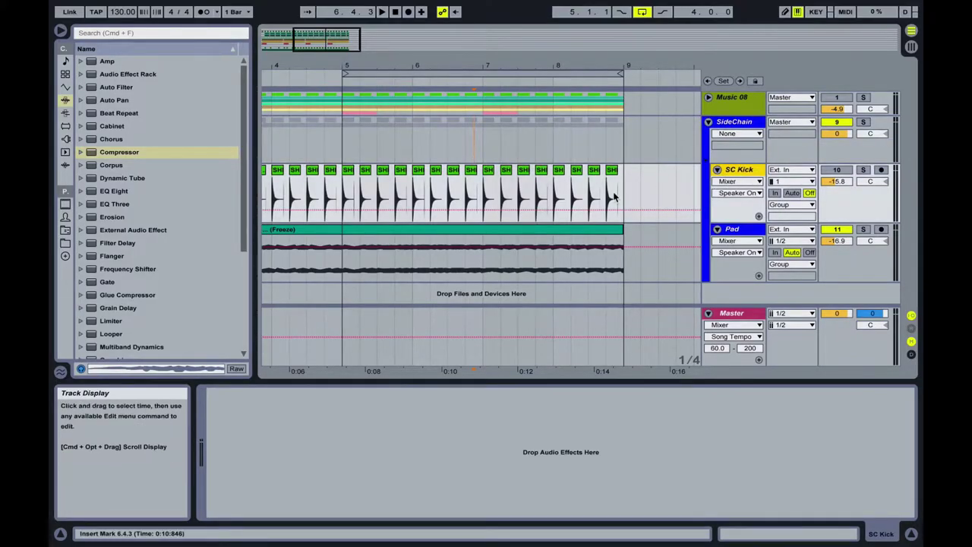
{"action": "left_click", "coordinate": [342, 184]}
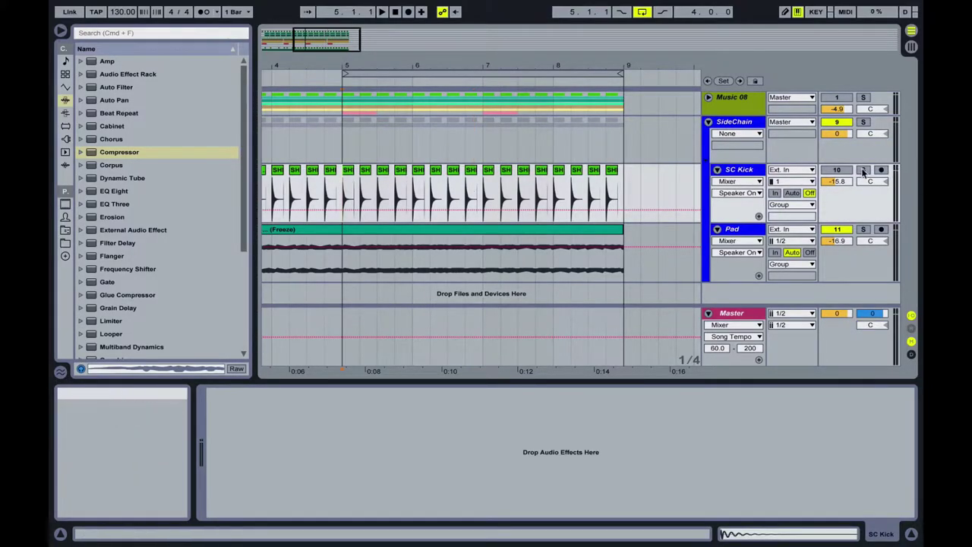
{"action": "left_click", "coordinate": [837, 170]}
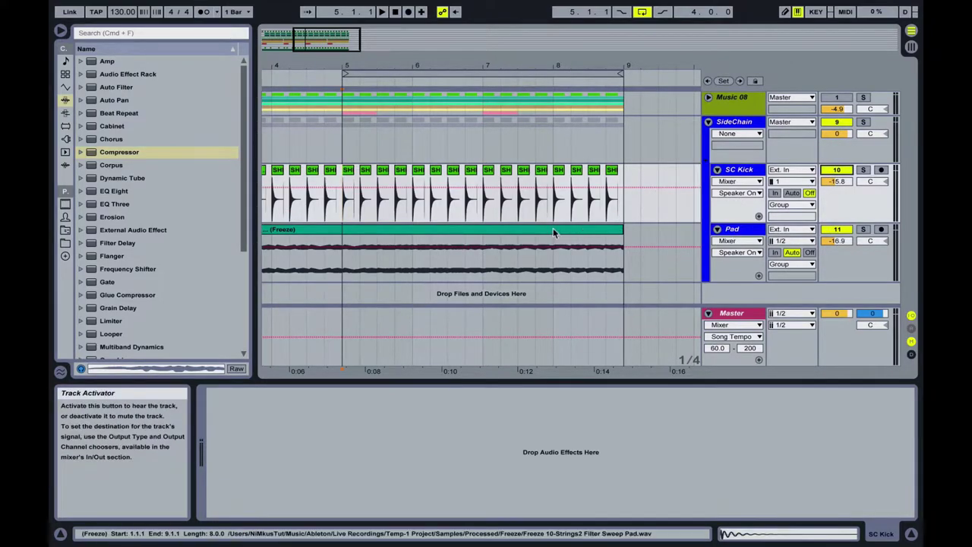
{"action": "key", "text": "space"}
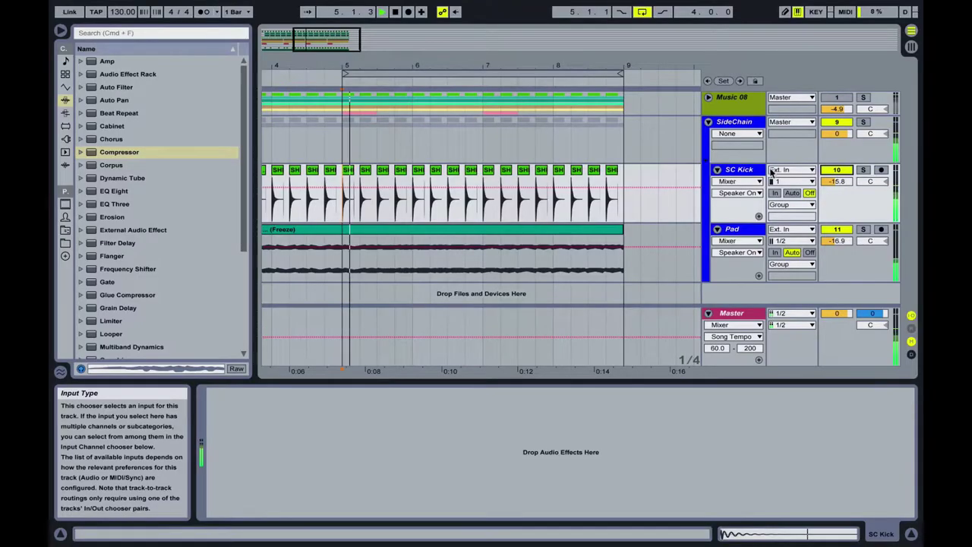
{"action": "left_click_drag", "start_coordinate": [837, 241], "coordinate": [837, 221]}
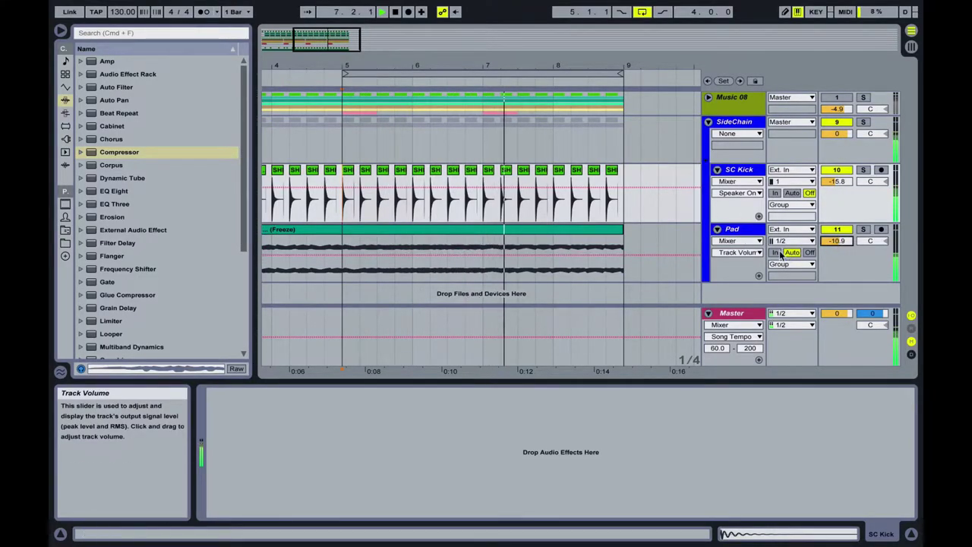
{"action": "key", "text": "space"}
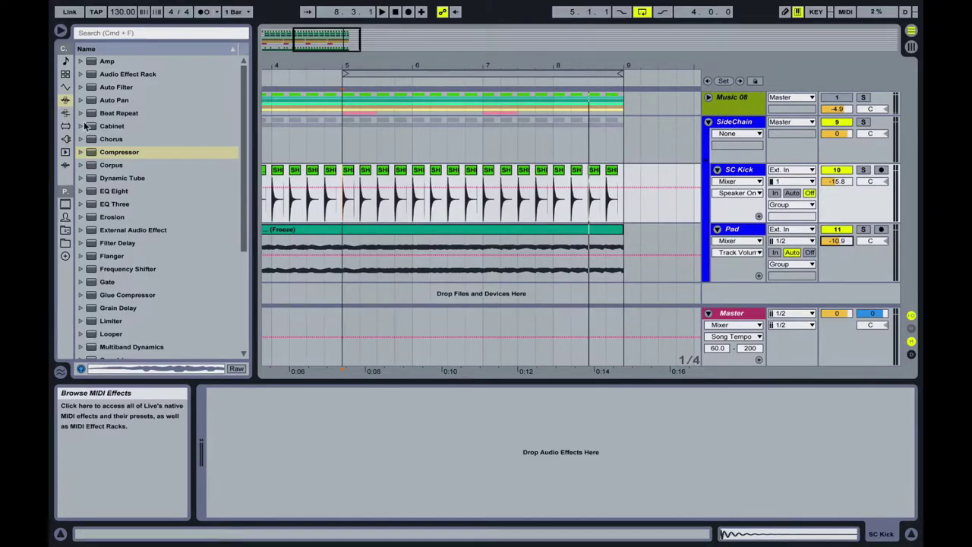
Add a Compressor to the Pad track and enable its sidechain with SC Kick as the audio source
{"action": "left_click_drag", "start_coordinate": [104, 152], "coordinate": [399, 239]}
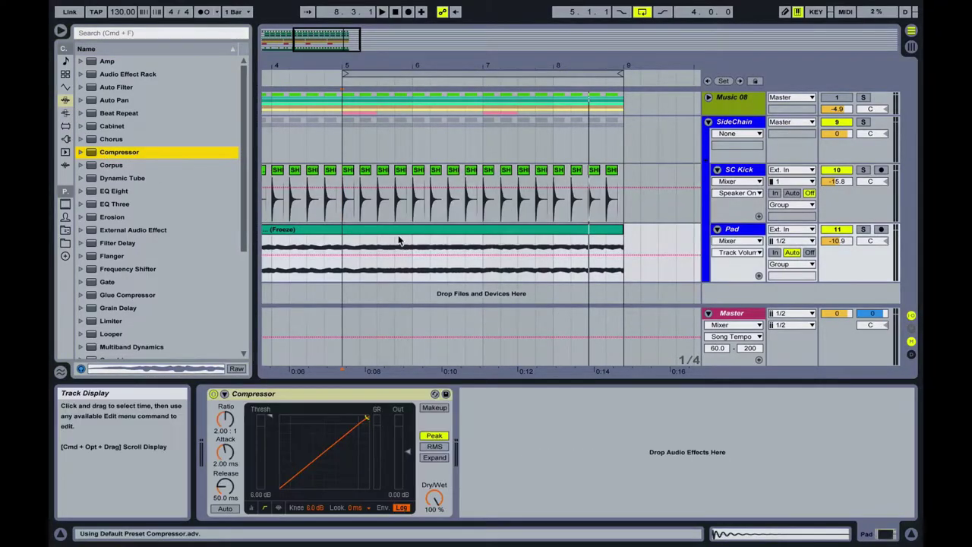
{"action": "left_click", "coordinate": [224, 394]}
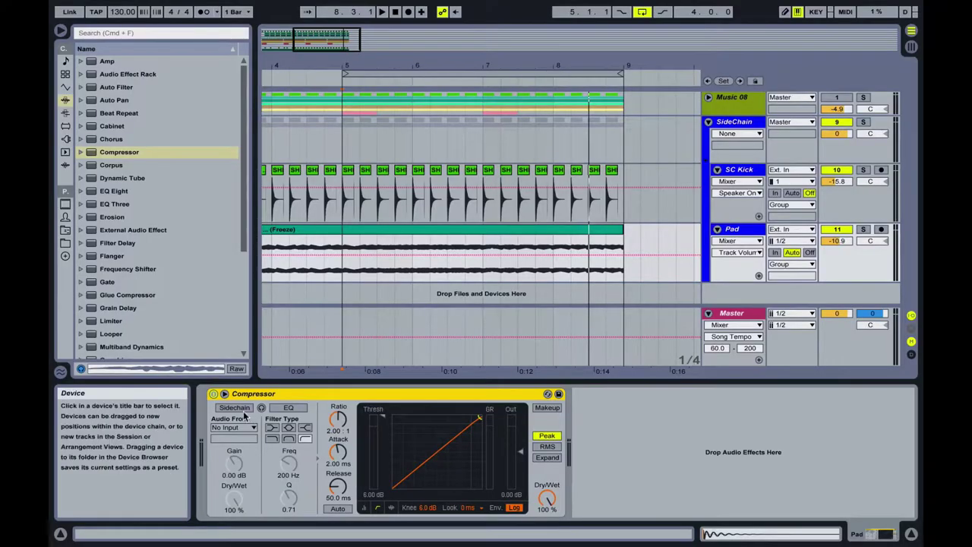
{"action": "left_click", "coordinate": [235, 408]}
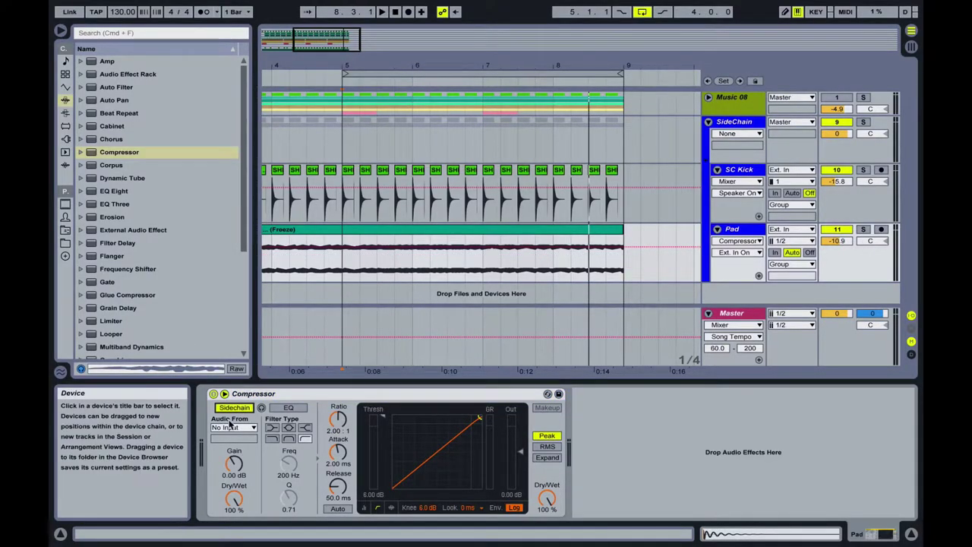
{"action": "left_click", "coordinate": [248, 427]}
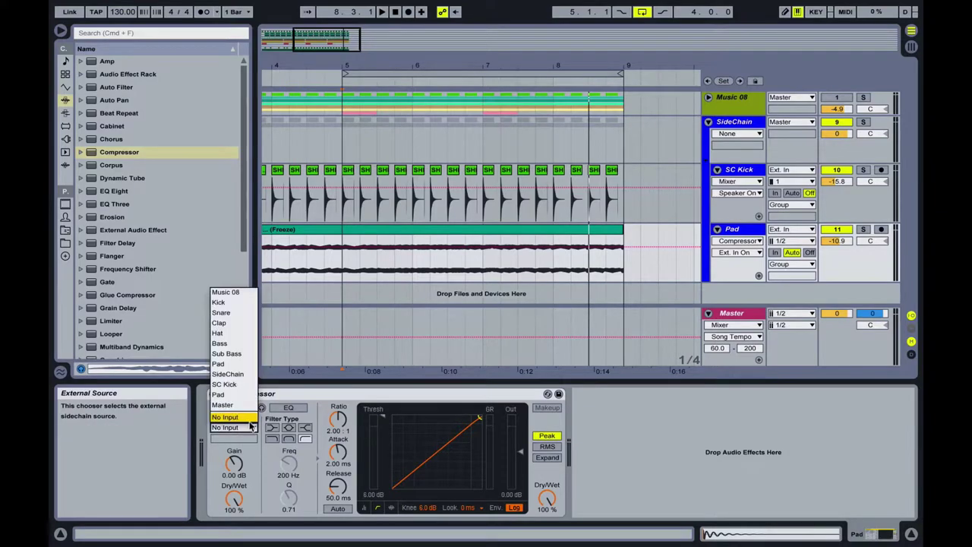
{"action": "left_click", "coordinate": [239, 385]}
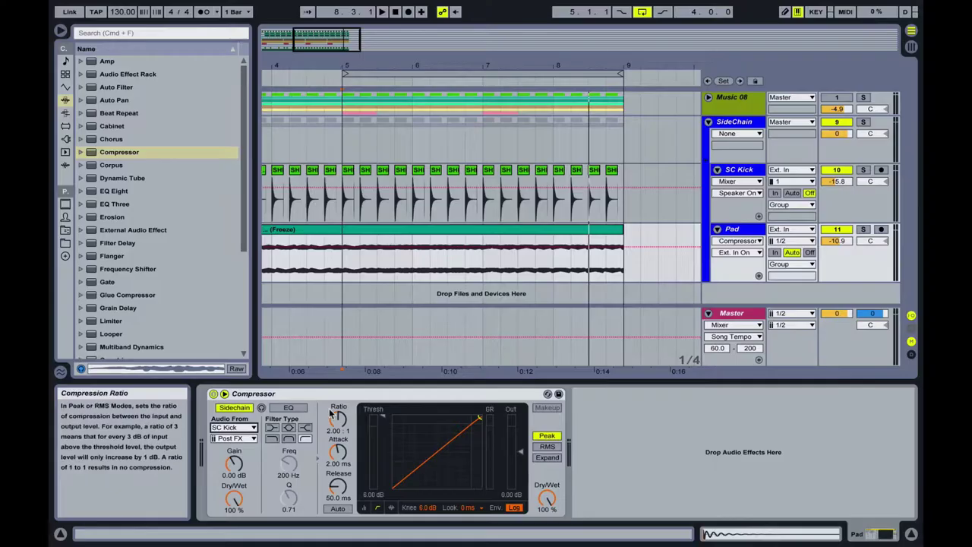
Set the Pad compressor's ratio to 3.60:1 and its threshold to -41.4 dB
{"action": "key", "text": "space"}
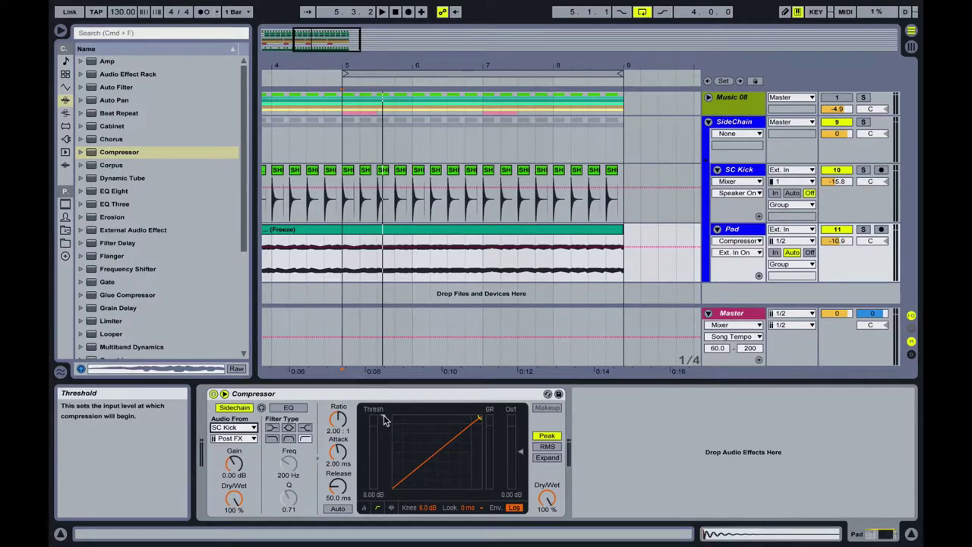
{"action": "left_click_drag", "start_coordinate": [385, 419], "coordinate": [383, 480]}
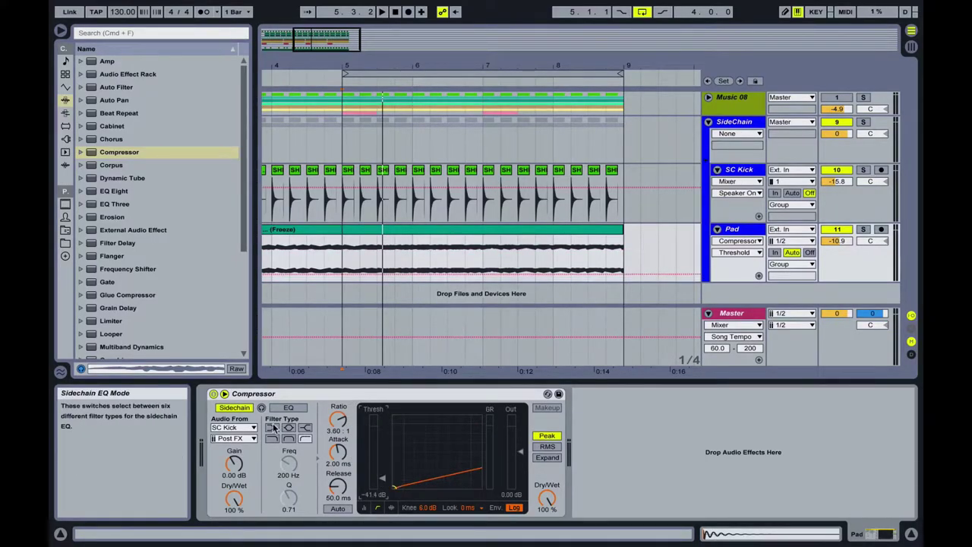
Turn off the compressor's sidechain, lower the threshold to -49.9 dB and audition the loop
{"action": "left_click", "coordinate": [234, 407]}
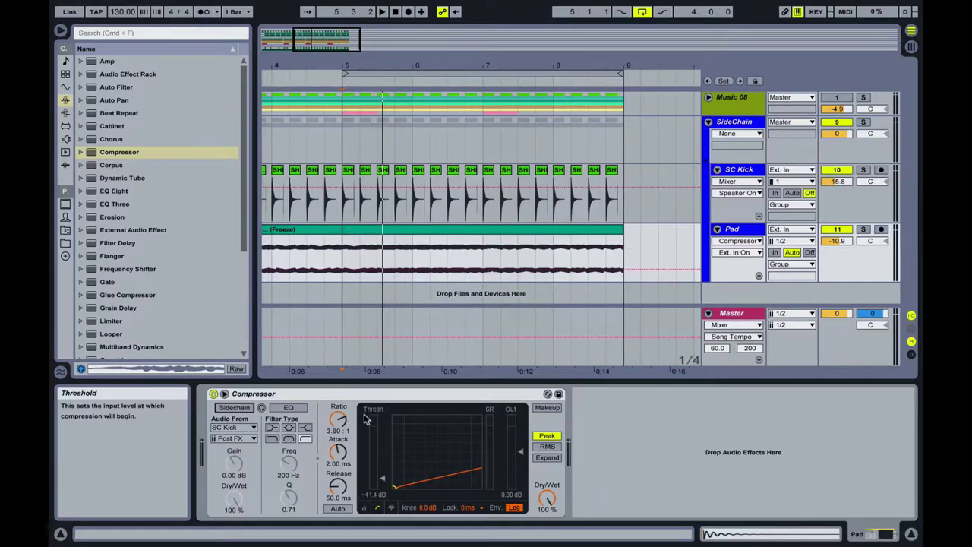
{"action": "key", "text": "space"}
{"action": "left_click_drag", "start_coordinate": [382, 480], "coordinate": [384, 485]}
{"action": "key", "text": "space"}
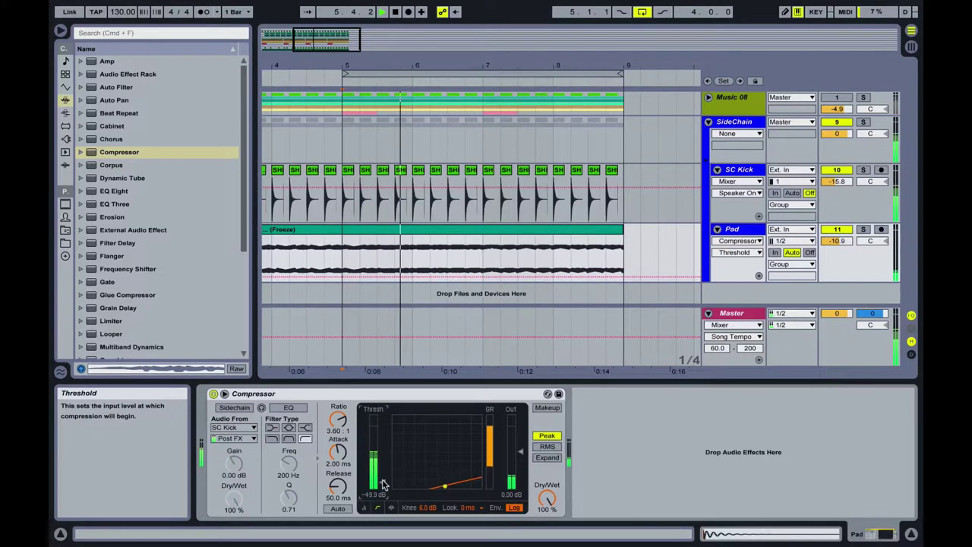
{"action": "key", "text": "space"}
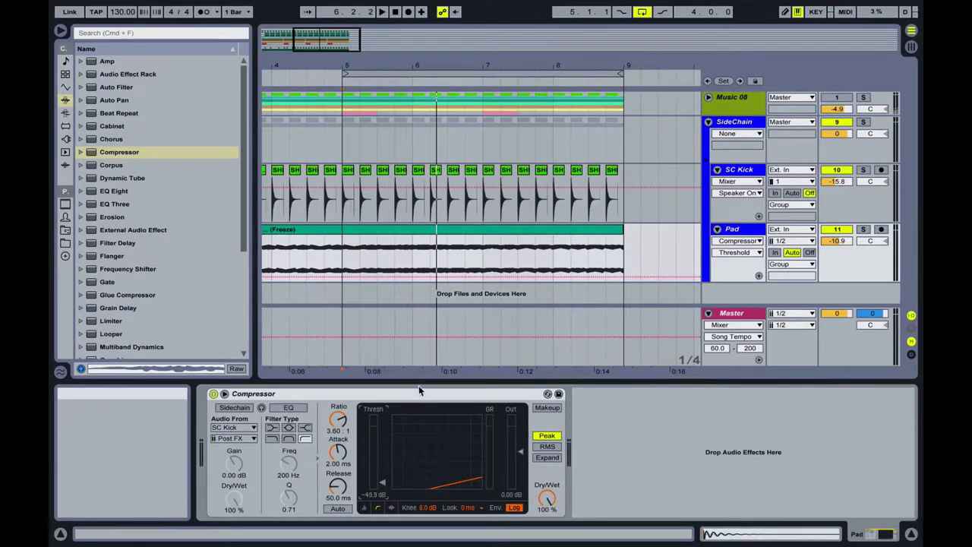
Compare the loop's playback with the Pad compressor bypassed and active, leaving the compressor on
{"action": "left_click", "coordinate": [213, 395]}
{"action": "key", "text": "space"}
{"action": "key", "text": "space"}
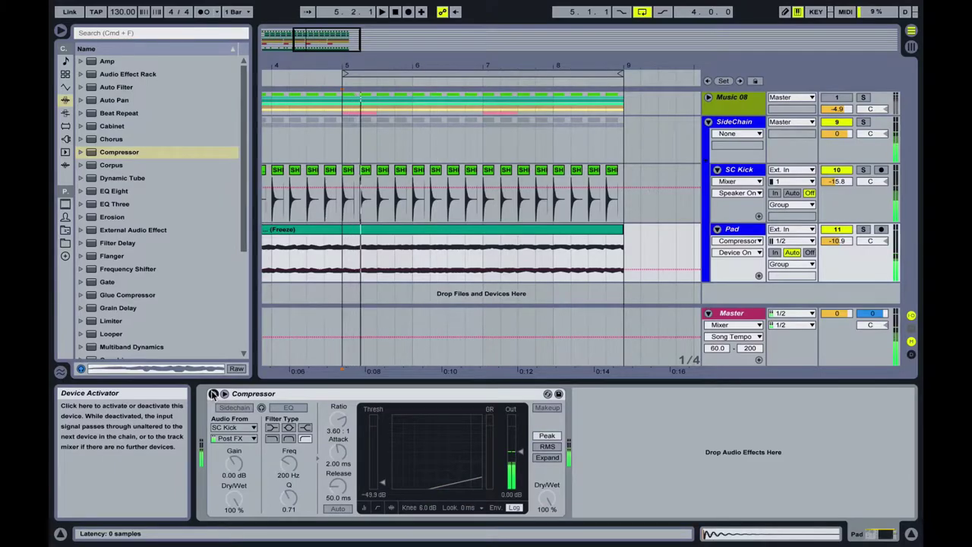
{"action": "left_click", "coordinate": [213, 395]}
{"action": "key", "text": "space"}
{"action": "key", "text": "space"}
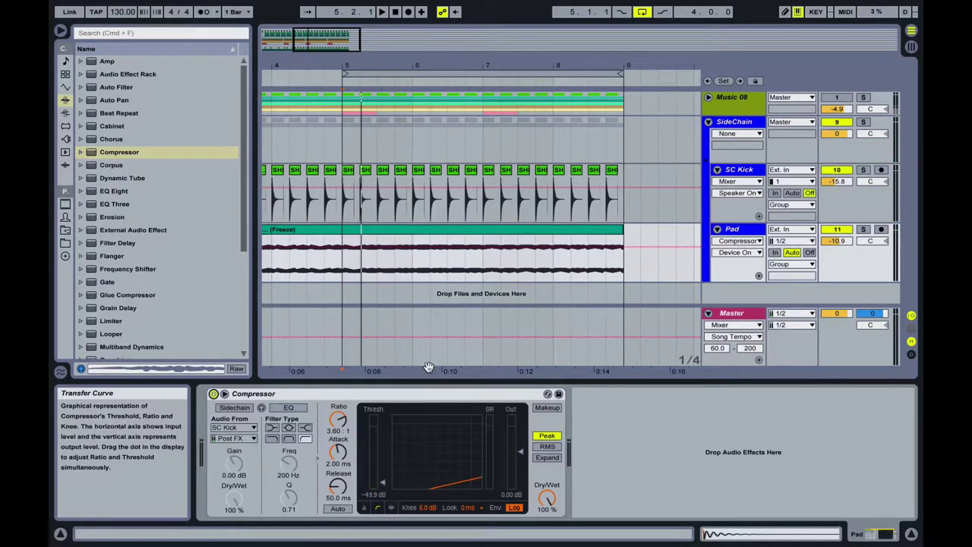
{"action": "left_click", "coordinate": [348, 363]}
{"action": "key", "text": "space"}
{"action": "key", "text": "space"}
{"action": "key", "text": "space"}
{"action": "key", "text": "space"}
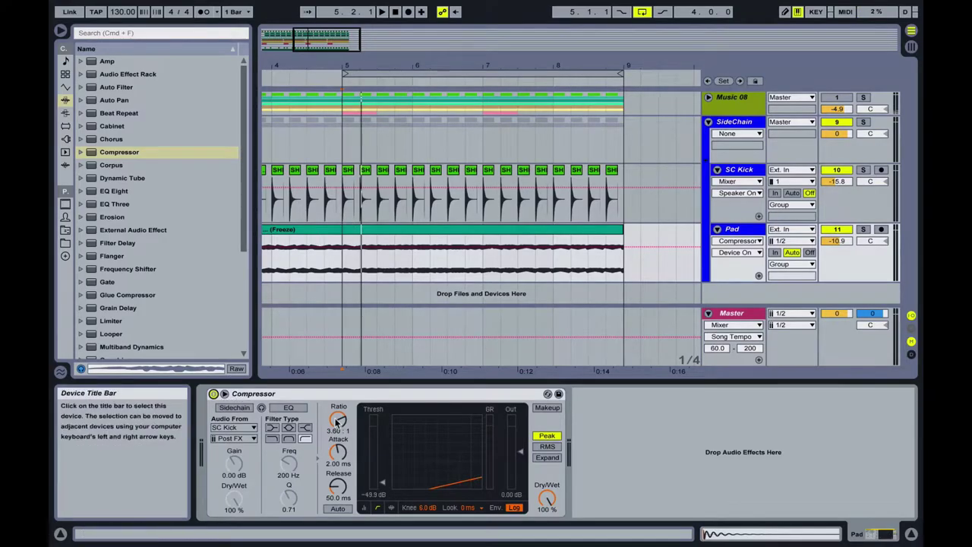
{"action": "left_click", "coordinate": [217, 395]}
{"action": "key", "text": "space"}
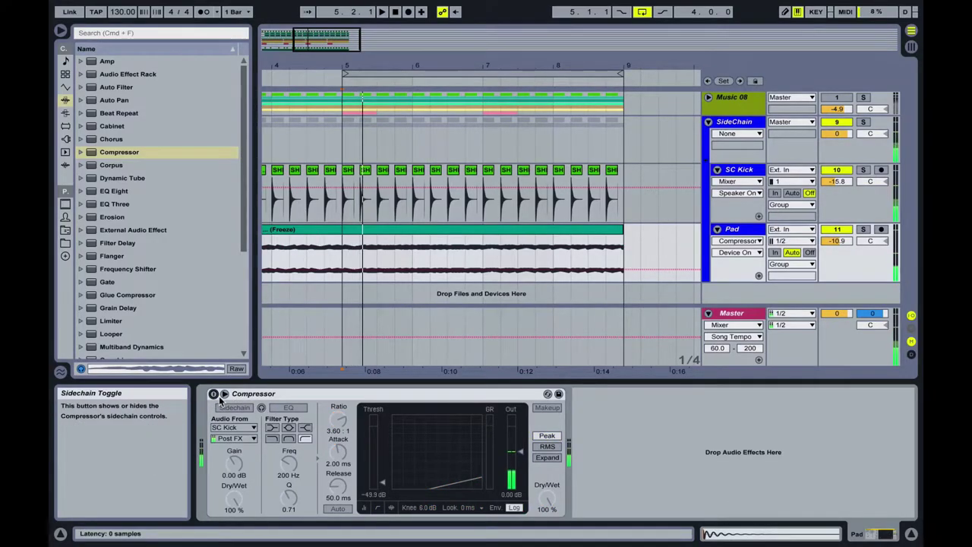
{"action": "left_click", "coordinate": [214, 394]}
Turn the compressor's sidechain back on and audition the loop, first with the SC Kick track audible and again with it muted
{"action": "left_click", "coordinate": [234, 407]}
{"action": "key", "text": "space"}
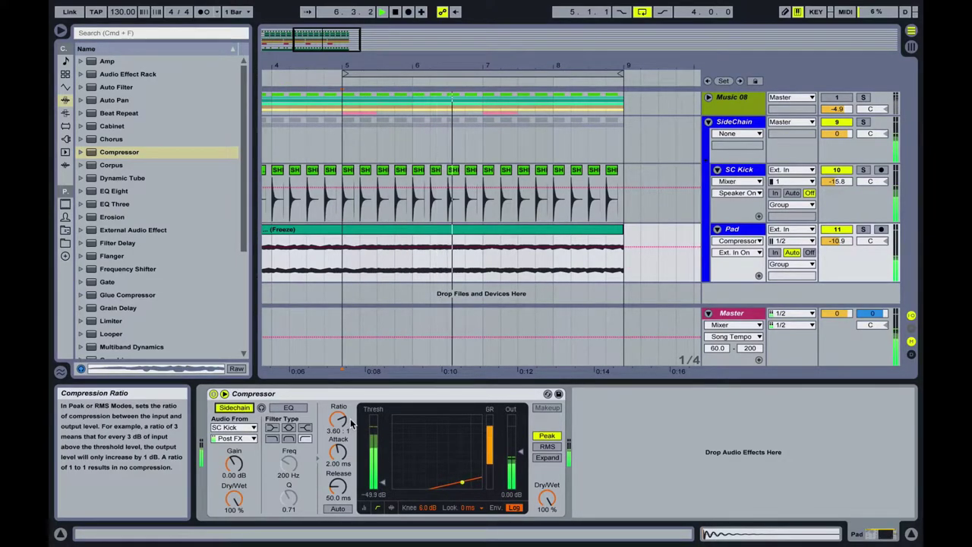
{"action": "key", "text": "space"}
{"action": "key", "text": "space"}
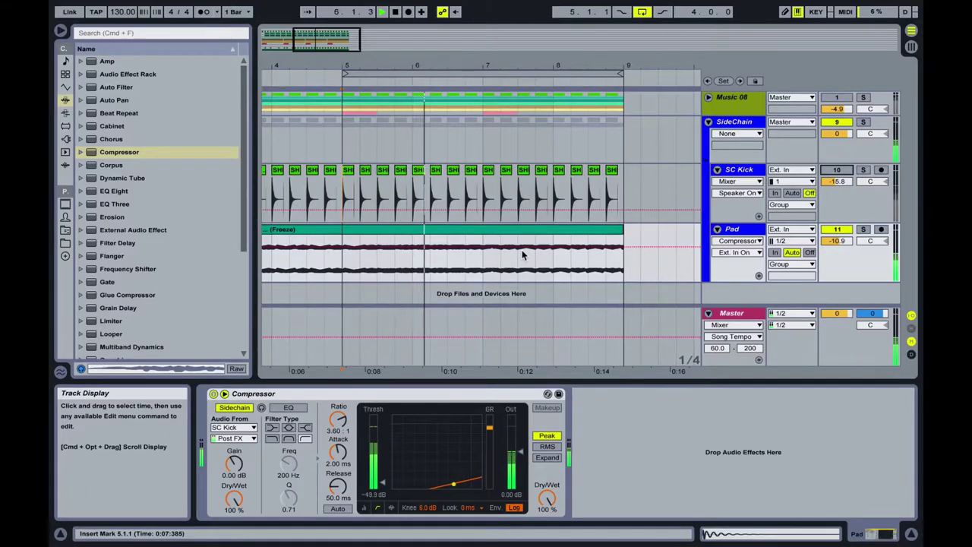
{"action": "key", "text": "space"}
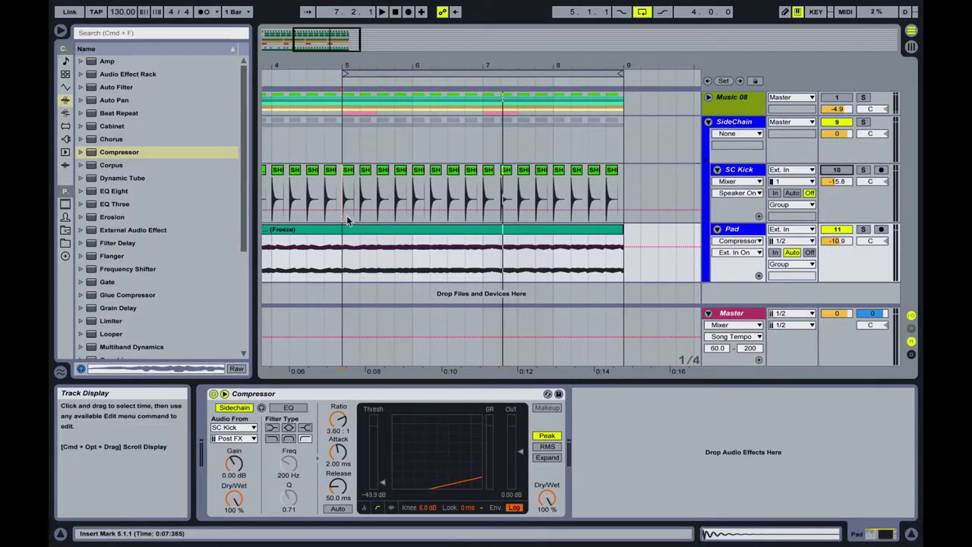
Play the arrangement from bar 1 to hear the Pad ducking to the irregular kick pattern
{"action": "scroll", "coordinate": [347, 215], "scroll_direction": "left", "scroll_amount": 5}
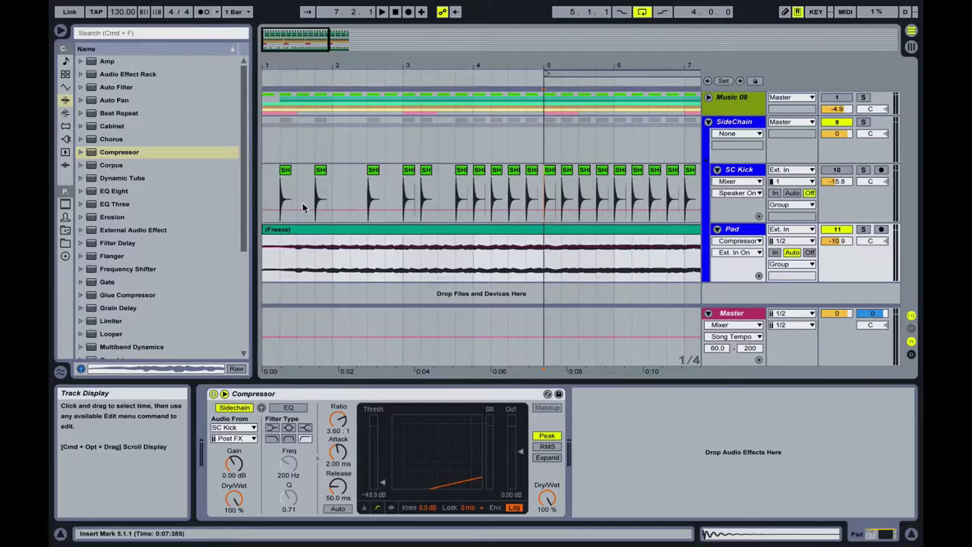
{"action": "left_click", "coordinate": [266, 197]}
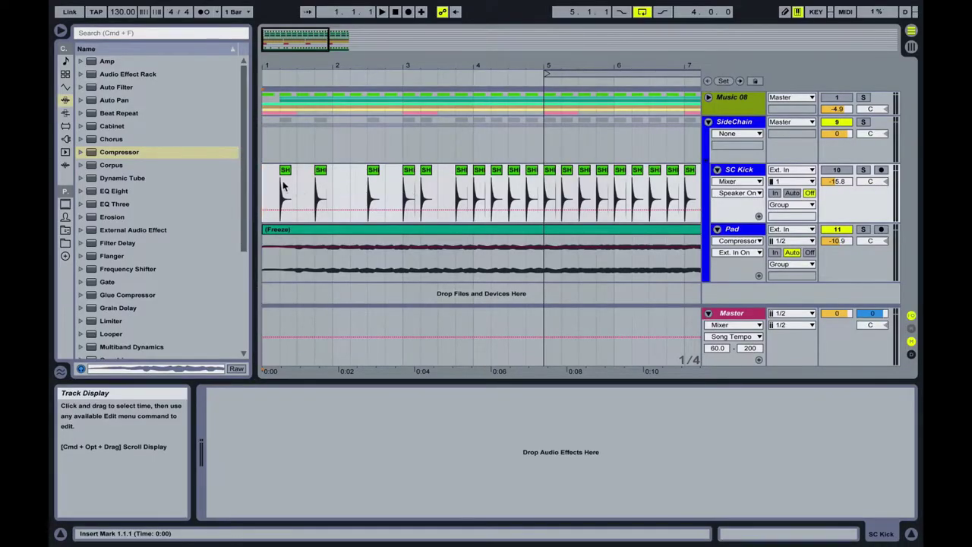
{"action": "key", "text": "space"}
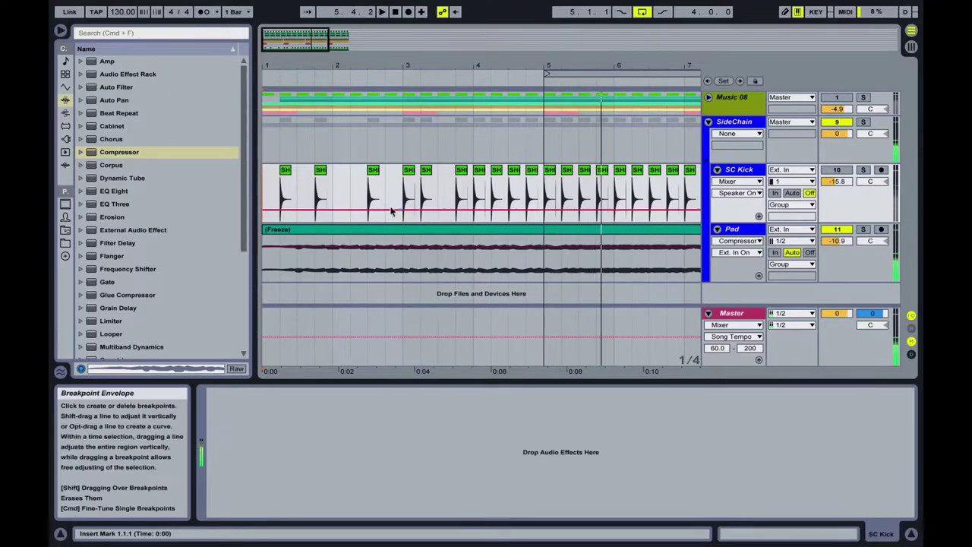
Select the gap from 2.2.1 to 2.3.1 on the SC Kick track and show the Pad track's compressor
{"action": "left_click_drag", "start_coordinate": [345, 176], "coordinate": [365, 185]}
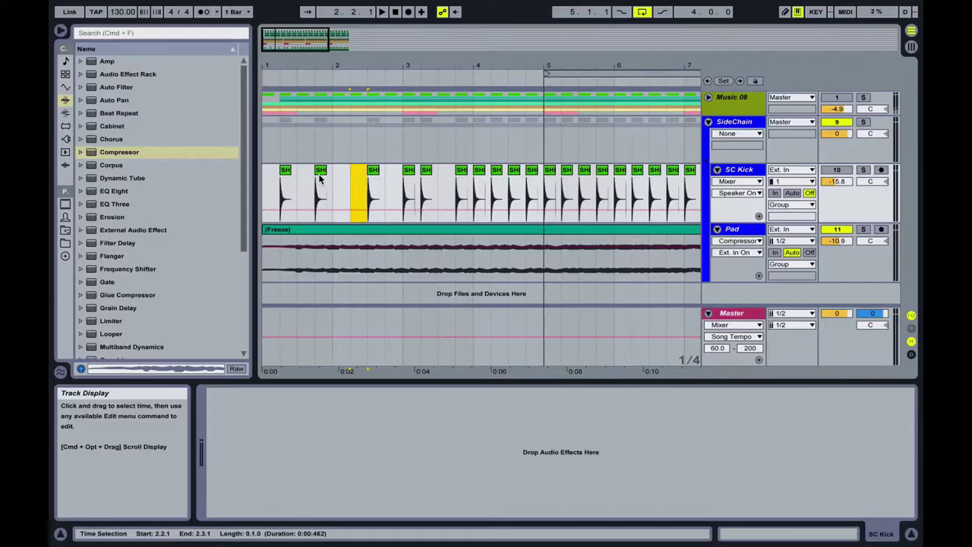
{"action": "left_click", "coordinate": [732, 229]}
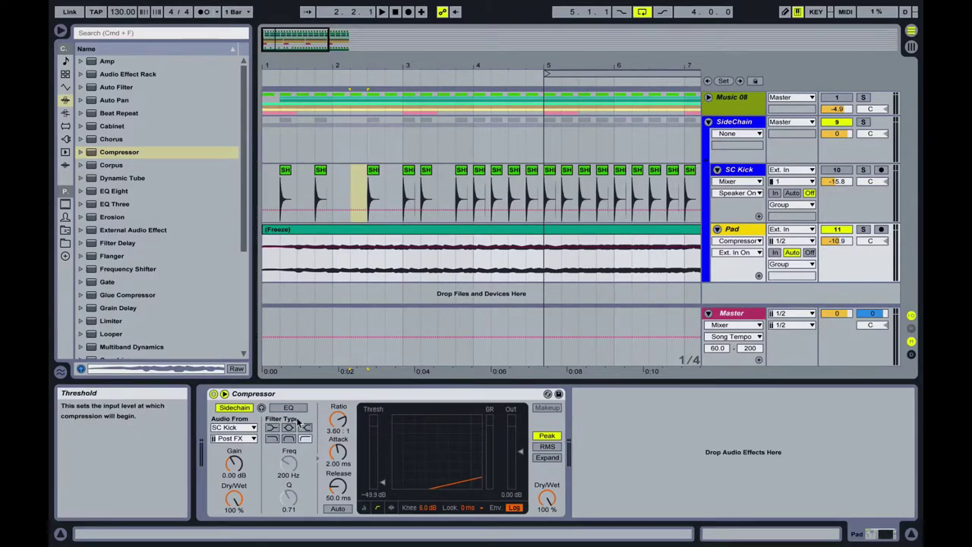
Audition the Pad from the selected gap at 2.2.1 with its compressor bypassed, and turn the compressor back on before stopping playback
{"action": "left_click", "coordinate": [214, 393]}
{"action": "key", "text": "space"}
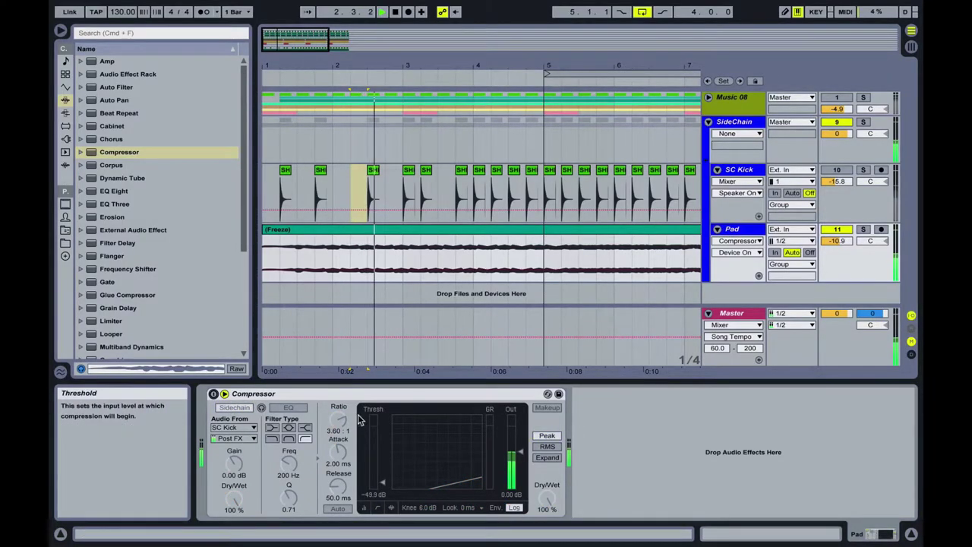
{"action": "left_click", "coordinate": [213, 393]}
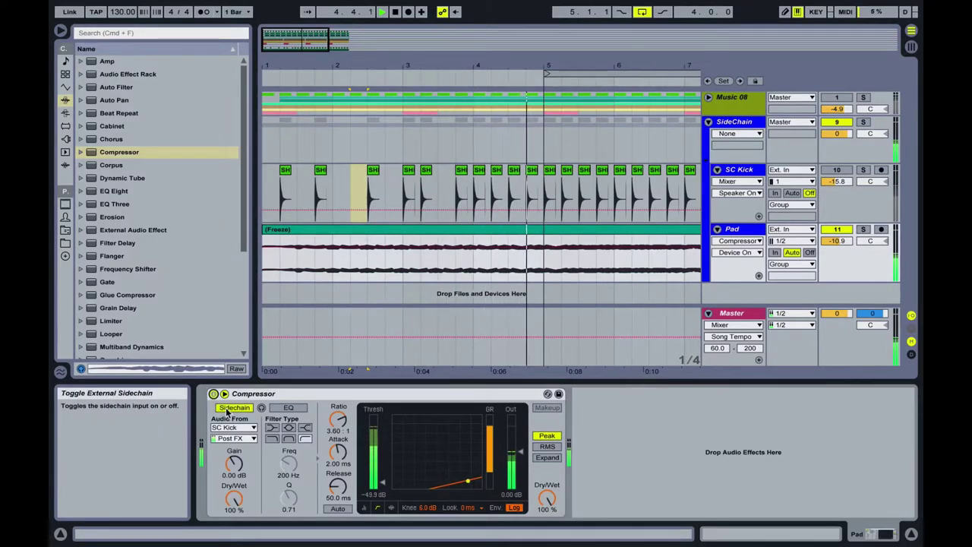
{"action": "key", "text": "space"}
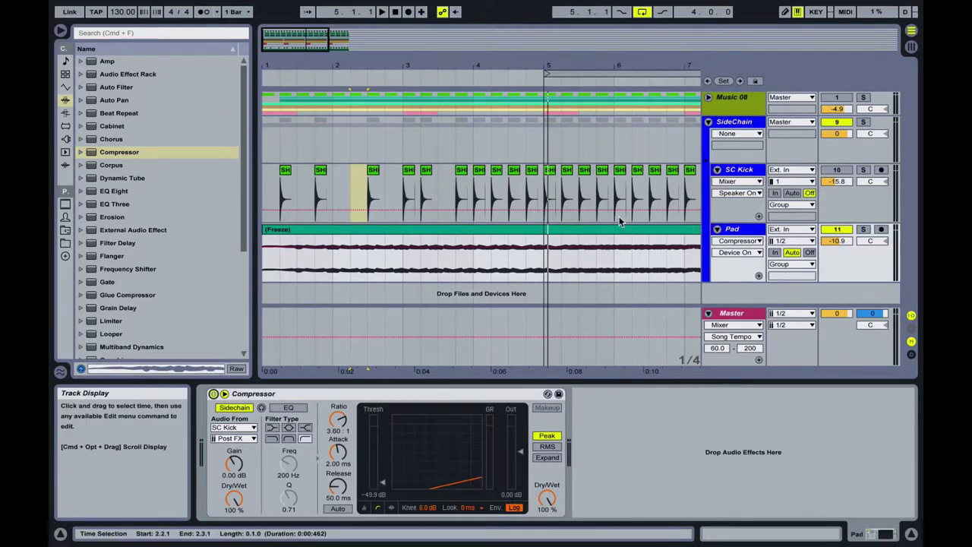
Place the insert marker at 5.1.1 on the SideChain group track and start playback from there
{"action": "scroll", "coordinate": [619, 221], "scroll_direction": "right", "scroll_amount": 5}
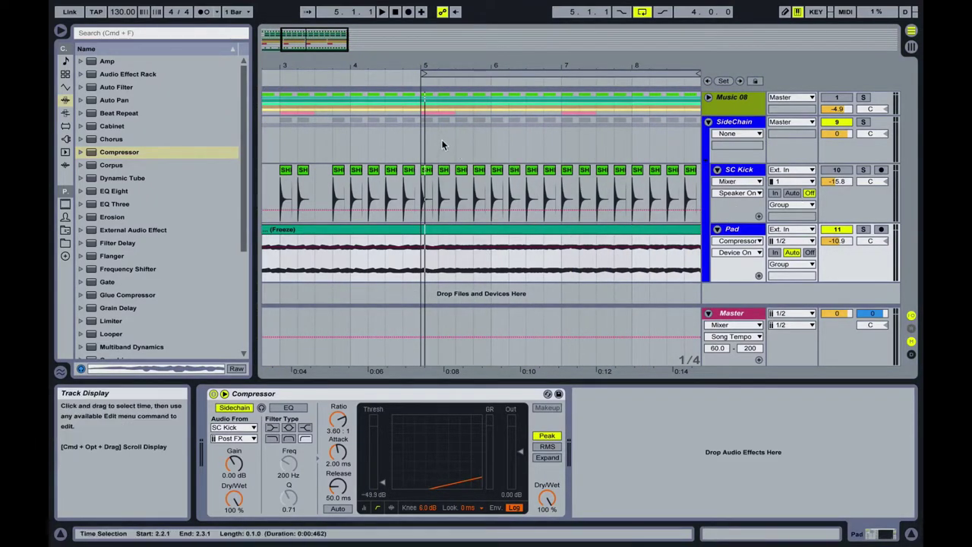
{"action": "left_click", "coordinate": [422, 142]}
{"action": "scroll", "coordinate": [455, 152], "scroll_direction": "right", "scroll_amount": 6}
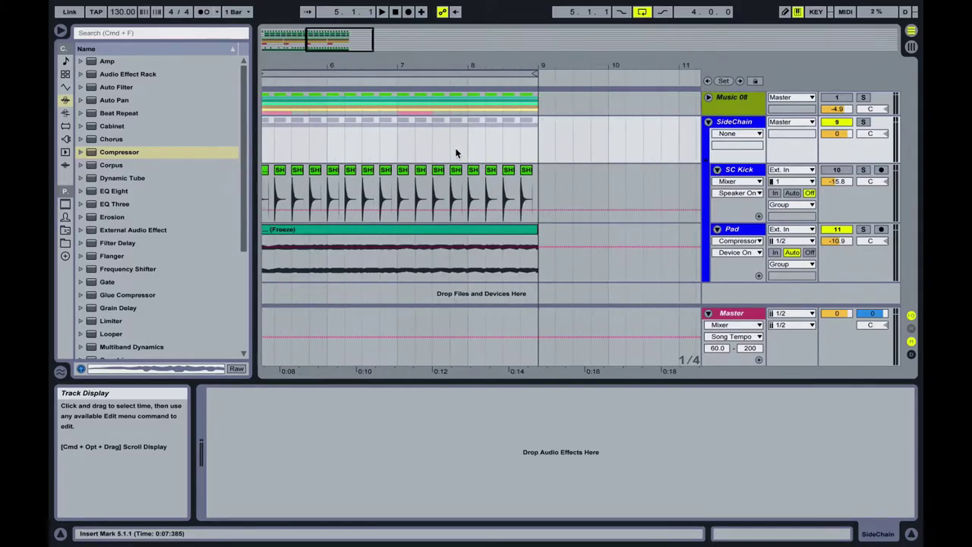
{"action": "scroll", "coordinate": [441, 148], "scroll_direction": "left", "scroll_amount": 5}
{"action": "key", "text": "space"}
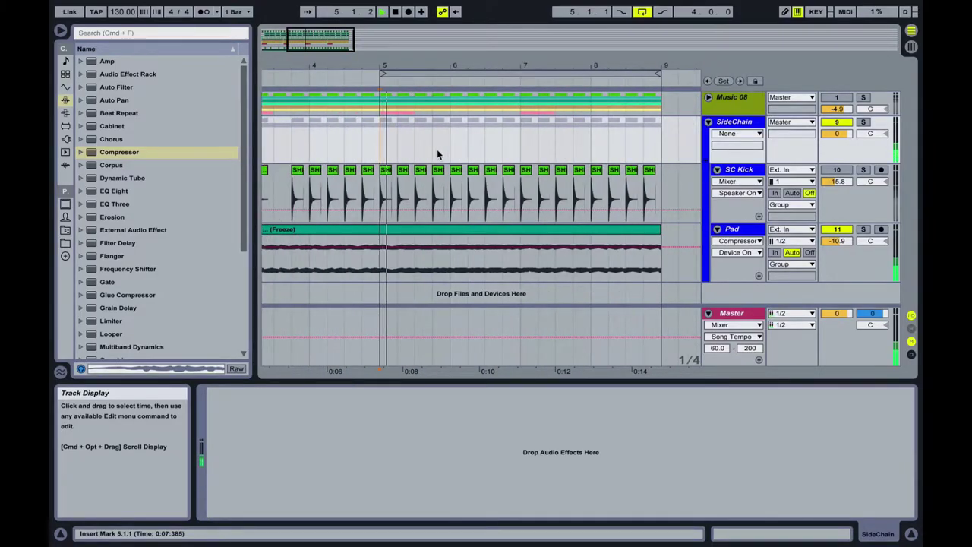
Show the Pad track's compressor, stop playback and look over the tap-point options for its SC Kick sidechain source
{"action": "left_click", "coordinate": [734, 229]}
{"action": "key", "text": "space"}
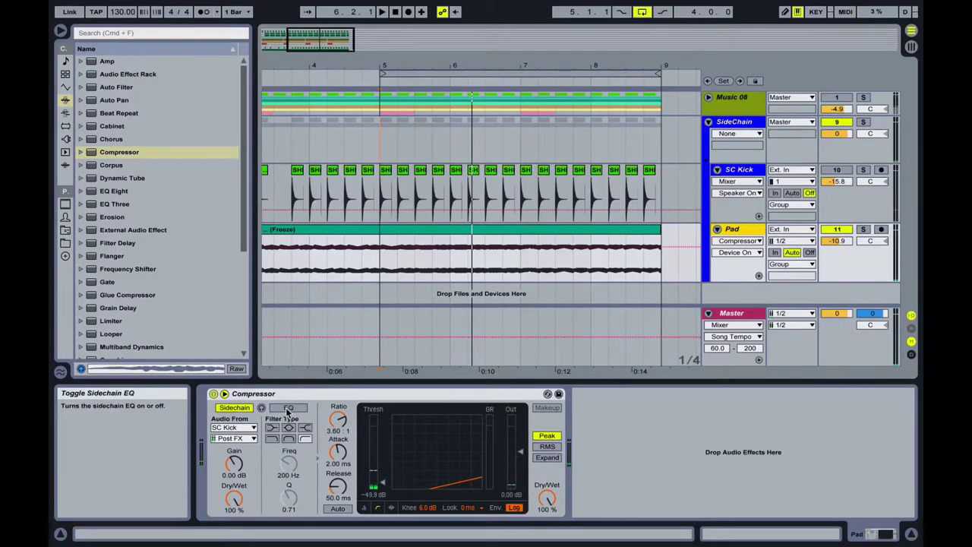
{"action": "left_click", "coordinate": [237, 439]}
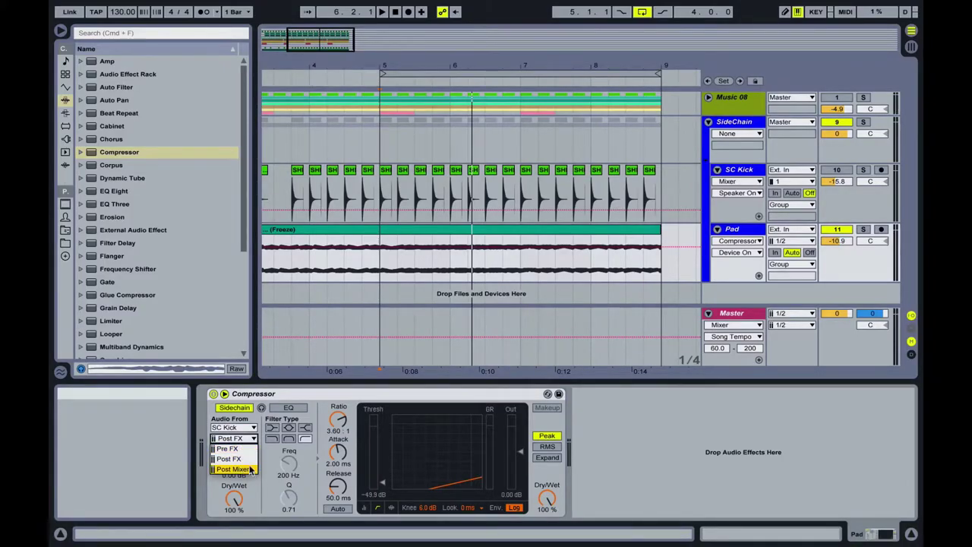
{"action": "left_click", "coordinate": [258, 423]}
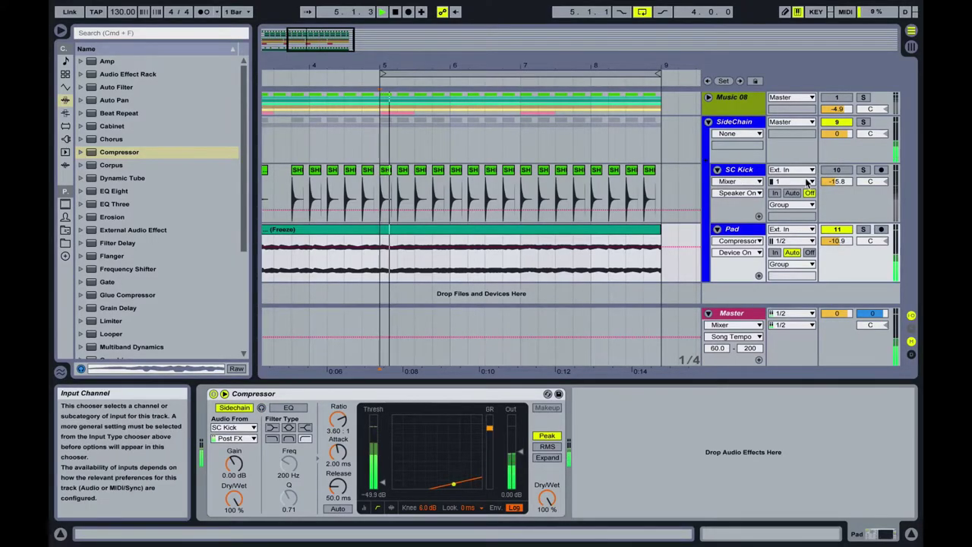
Turn on sidechain listen in the Pad compressor and audition the incoming SC Kick signal from bar 5
{"action": "left_click", "coordinate": [262, 408]}
{"action": "key", "text": "space"}
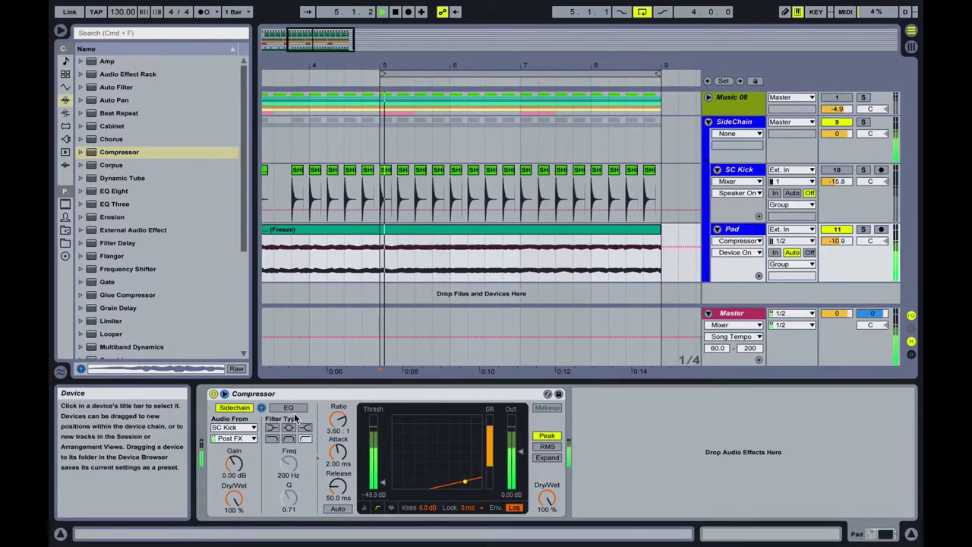
{"action": "key", "text": "space"}
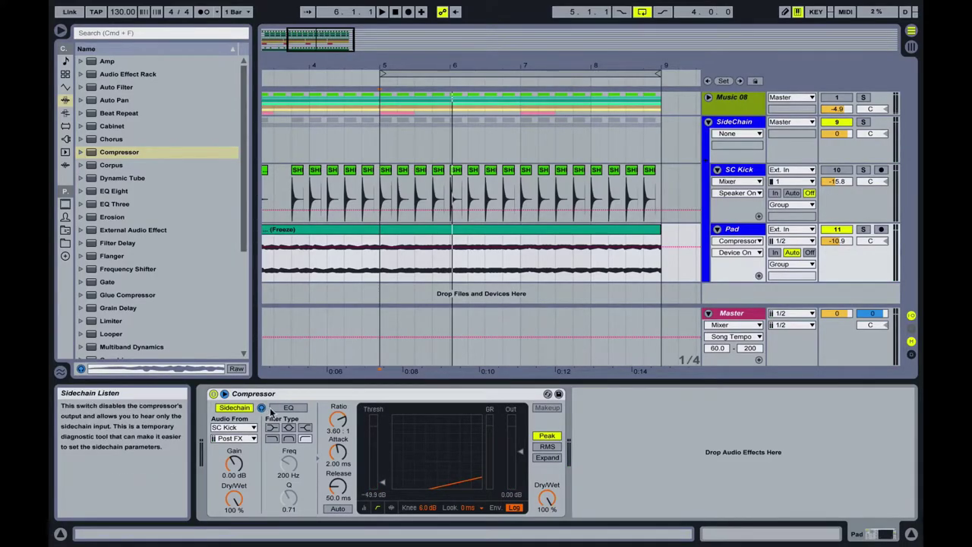
Enable the compressor's sidechain EQ, set its frequency to 452 Hz, and audition the loop with the EQ on and off
{"action": "left_click", "coordinate": [288, 408]}
{"action": "key", "text": "space"}
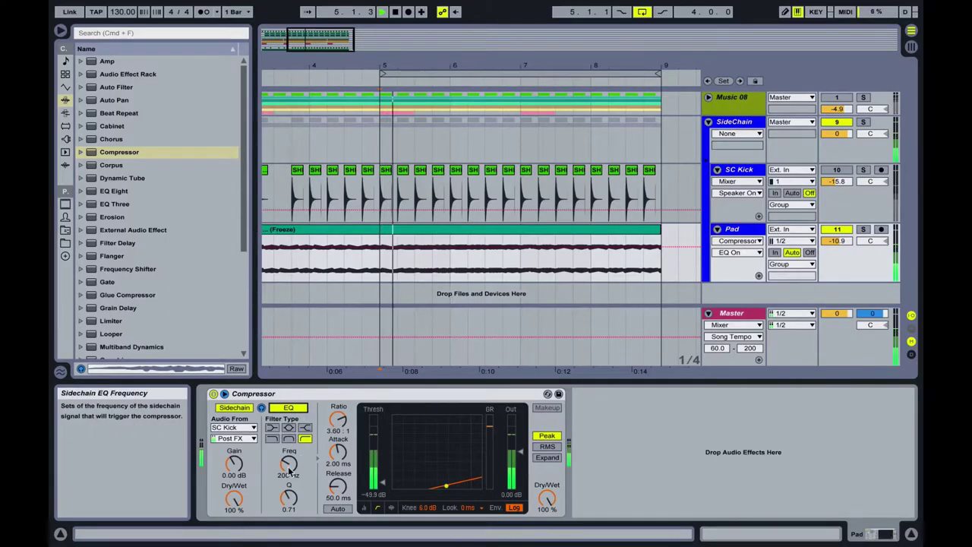
{"action": "left_click_drag", "start_coordinate": [289, 464], "coordinate": [288, 448]}
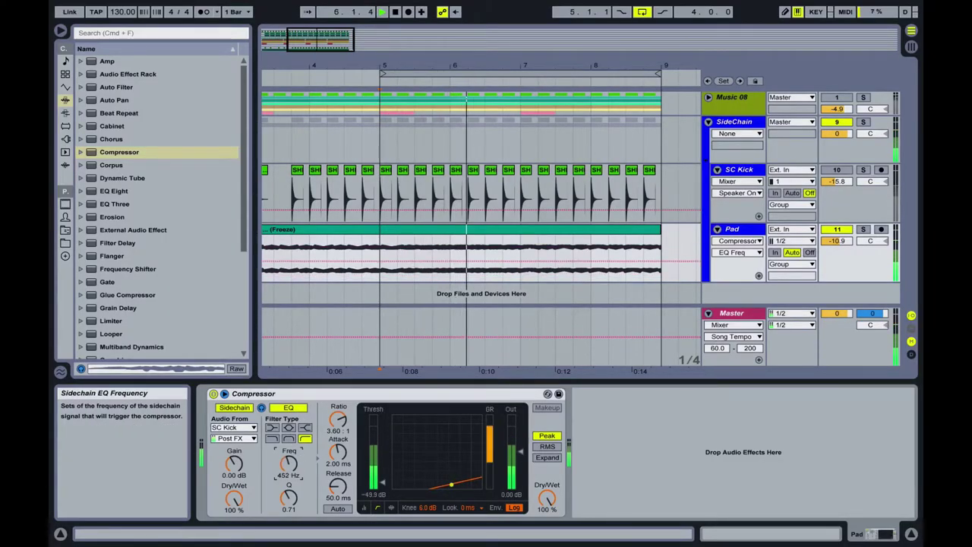
{"action": "key", "text": "space"}
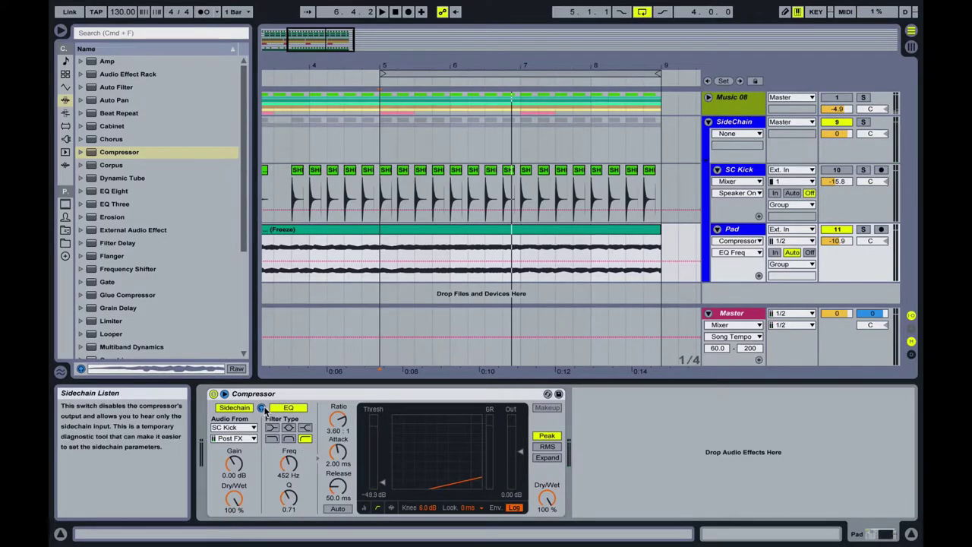
{"action": "key", "text": "space"}
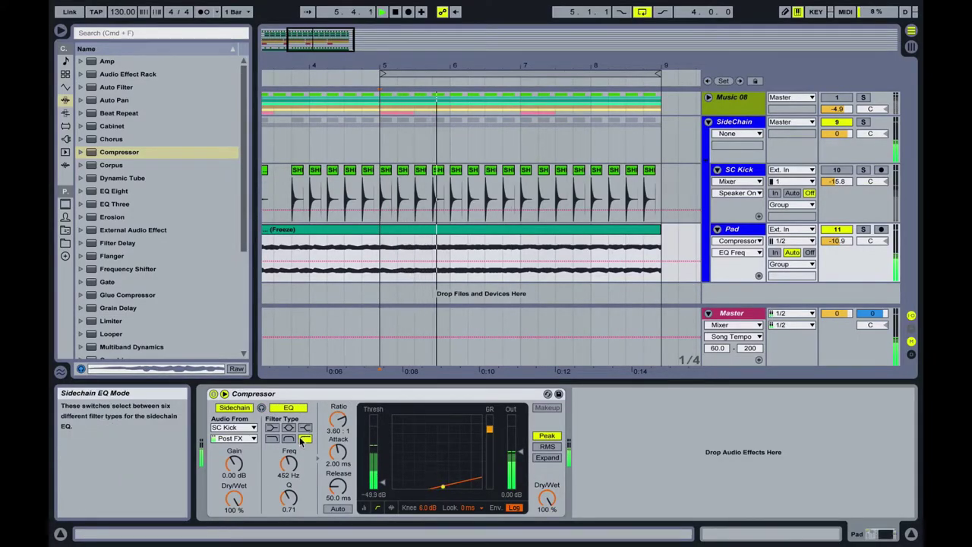
{"action": "left_click", "coordinate": [294, 411]}
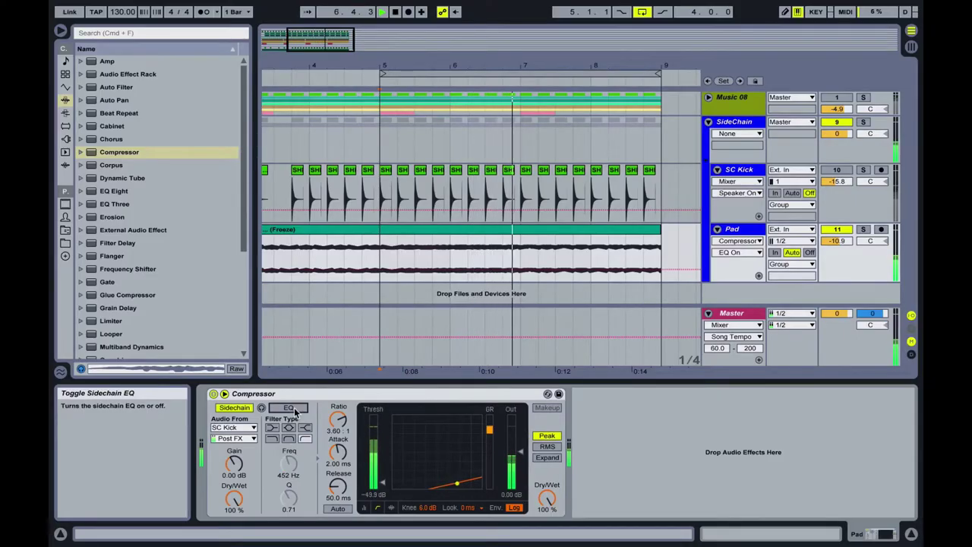
Audition the sidechain EQ at 1.80 kHz and 2.30 kHz, leaving the frequency at 2.30 kHz and the EQ and sidechain listen off
{"action": "mouse_move", "coordinate": [289, 465]}
{"action": "left_mouse_down"}
{"action": "mouse_move", "coordinate": [289, 435]}
{"action": "mouse_move", "coordinate": [290, 449]}
{"action": "left_mouse_up"}
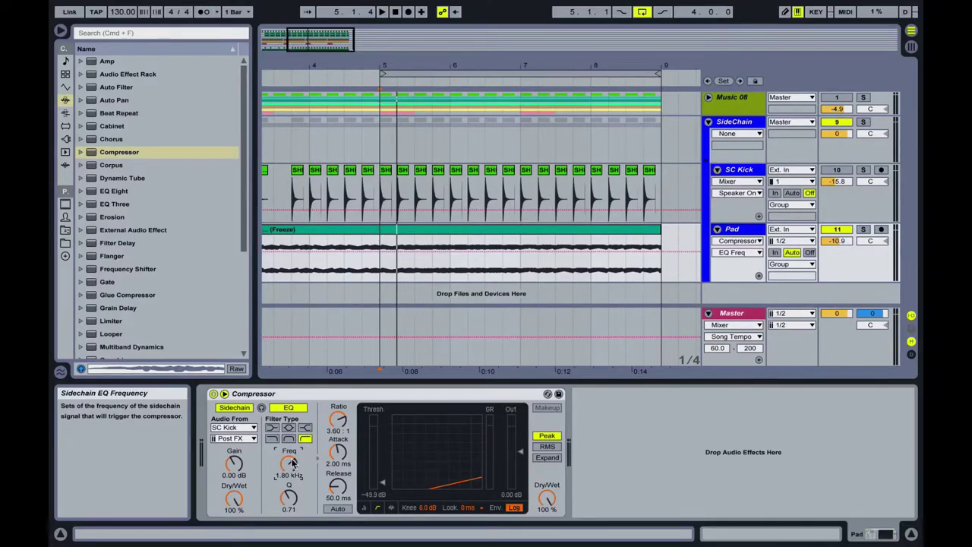
{"action": "key", "text": "space"}
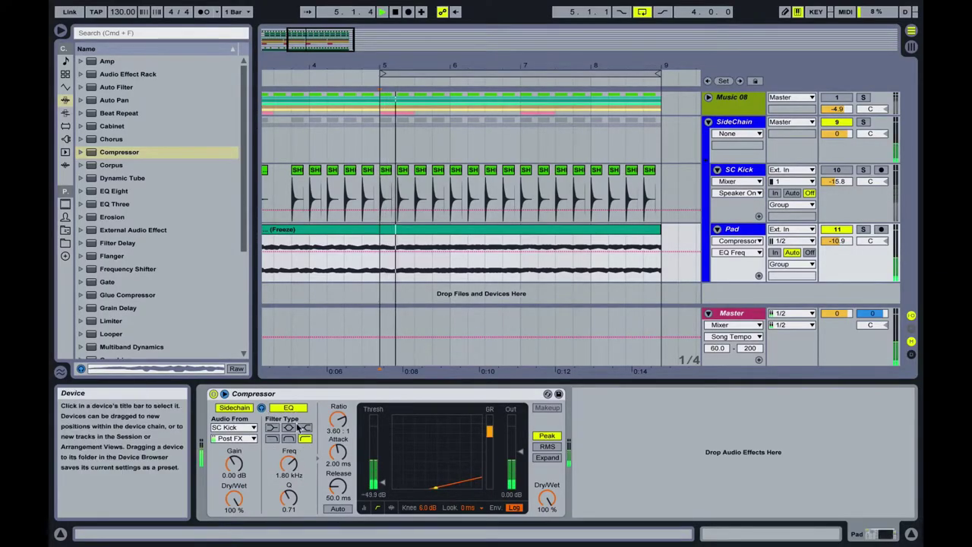
{"action": "left_click_drag", "start_coordinate": [289, 465], "coordinate": [291, 467]}
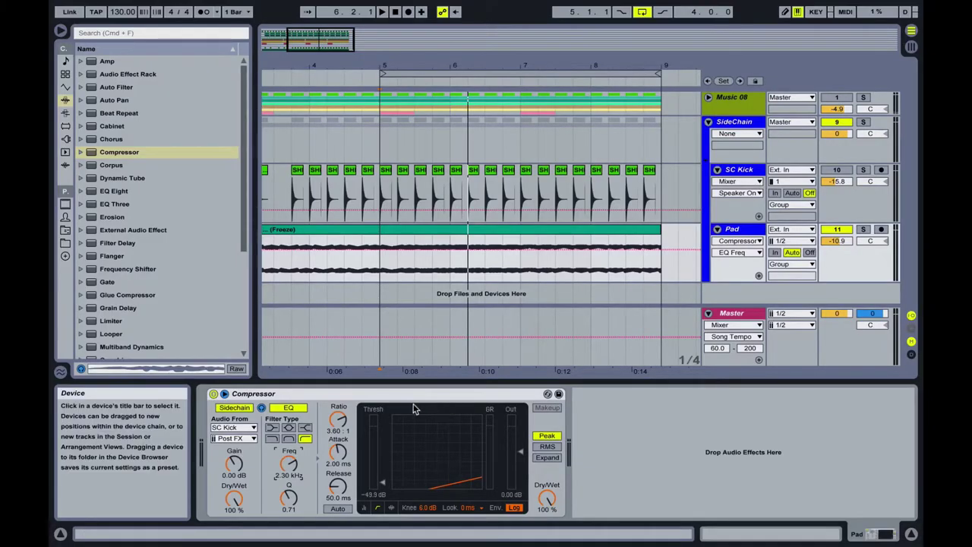
{"action": "key", "text": "space"}
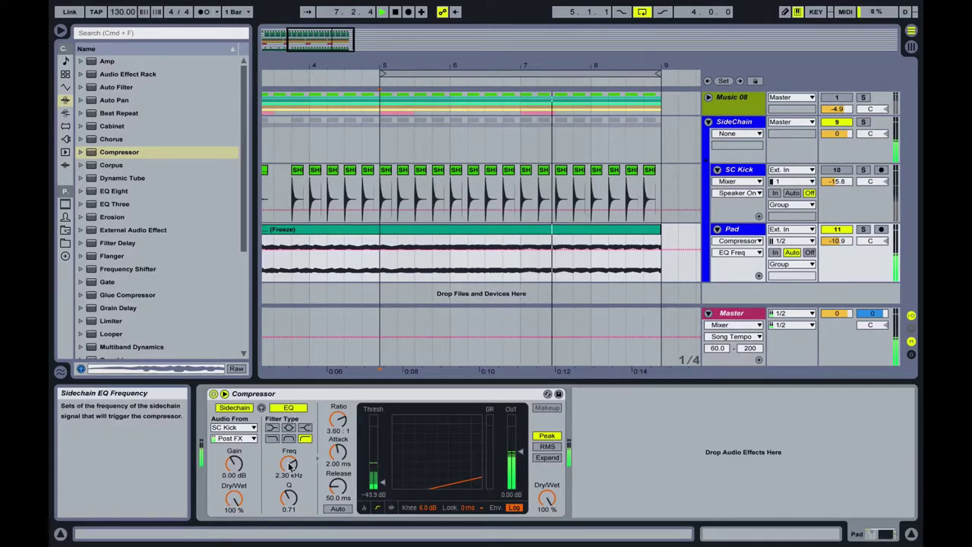
{"action": "left_click", "coordinate": [288, 409]}
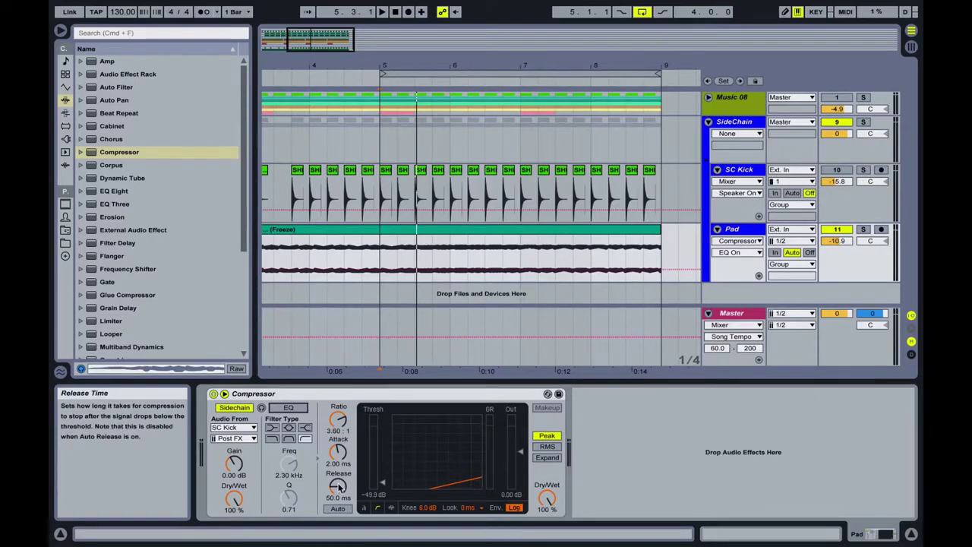
During loop playback, set the Pad compressor's attack to 21.5 ms and its release to 27.7 ms
{"action": "key", "text": "space"}
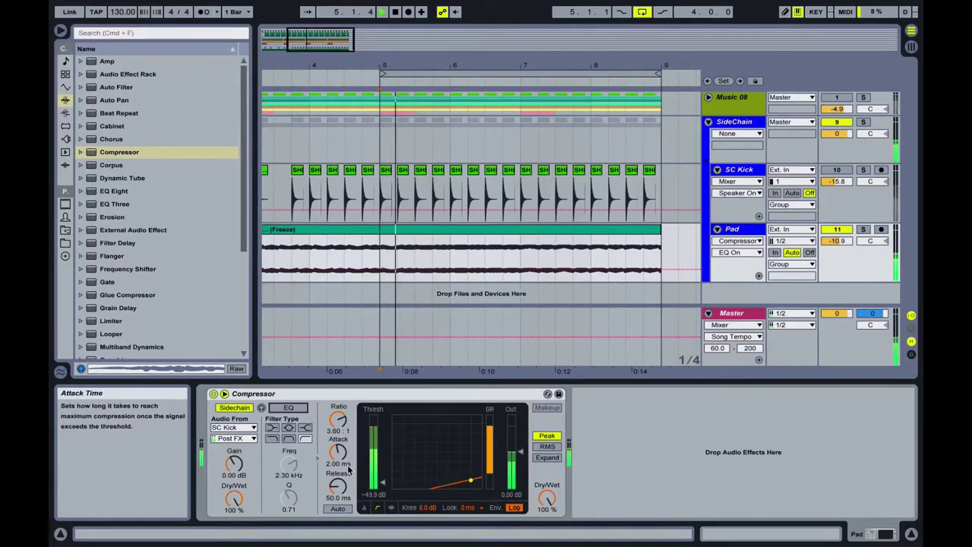
{"action": "left_click_drag", "start_coordinate": [339, 454], "coordinate": [338, 426]}
{"action": "left_click_drag", "start_coordinate": [338, 487], "coordinate": [338, 511]}
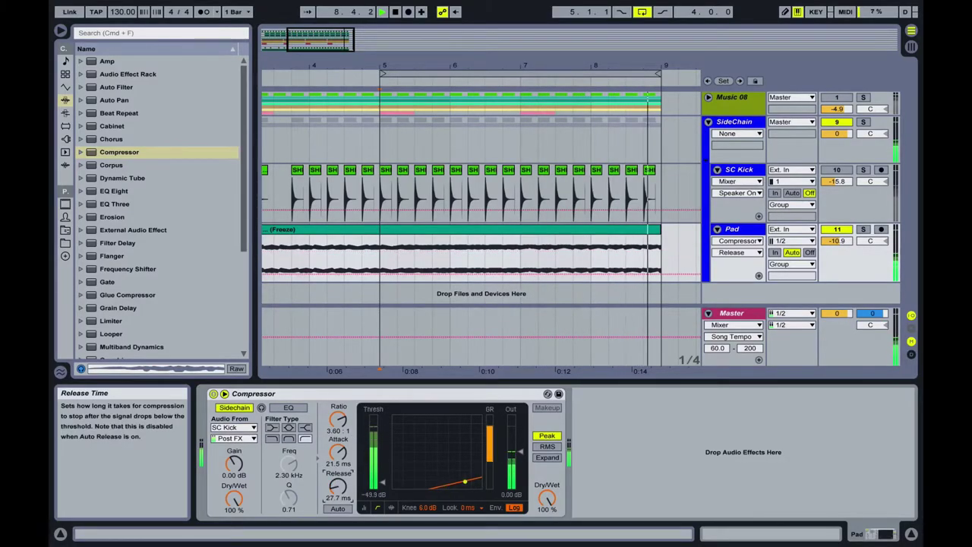
Set the Pad compressor's attack to 0.02 ms, release to 174 ms and ratio to 6.30:1, and stop playback
{"action": "mouse_move", "coordinate": [338, 453]}
{"action": "left_mouse_down"}
{"action": "mouse_move", "coordinate": [339, 513]}
{"action": "mouse_move", "coordinate": [338, 458]}
{"action": "mouse_move", "coordinate": [338, 470]}
{"action": "left_mouse_up"}
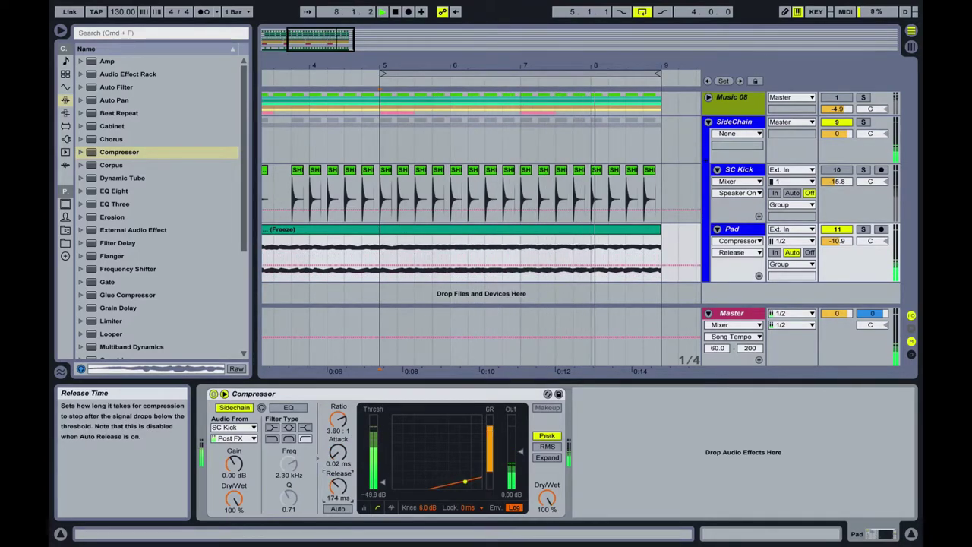
{"action": "mouse_move", "coordinate": [338, 419]}
{"action": "left_mouse_down"}
{"action": "mouse_move", "coordinate": [338, 436]}
{"action": "mouse_move", "coordinate": [338, 414]}
{"action": "left_mouse_up"}
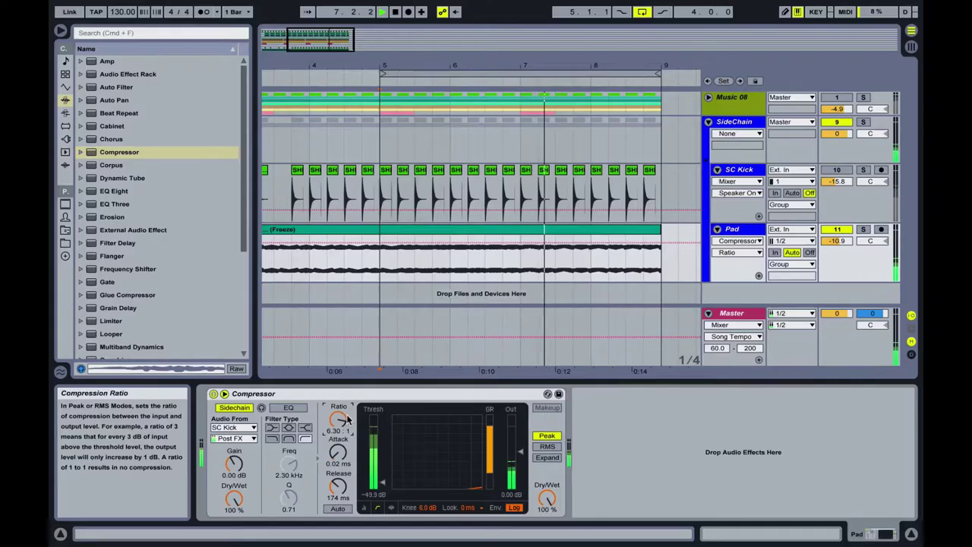
{"action": "key", "text": "space"}
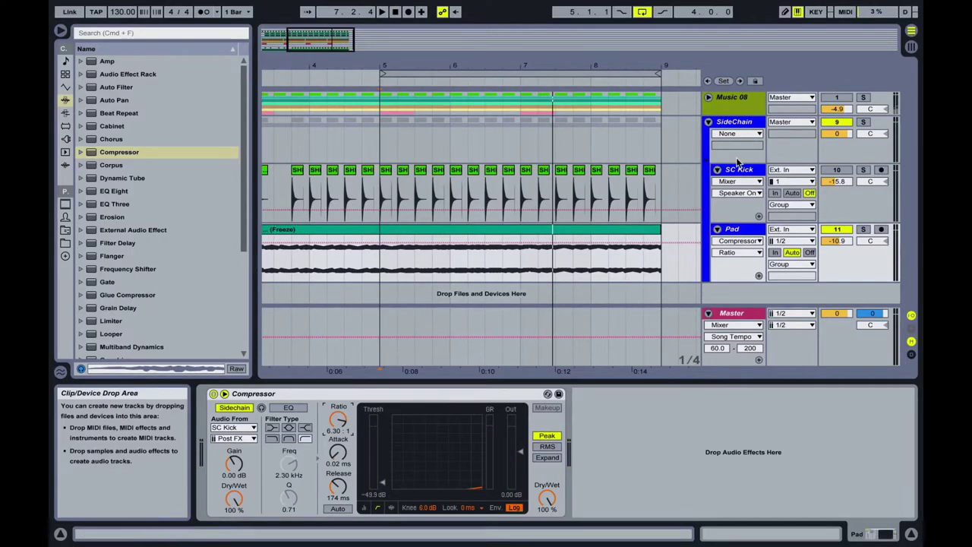
Deactivate and fold the SideChain group, and activate and unfold the Music 08 group
{"action": "left_click", "coordinate": [733, 123]}
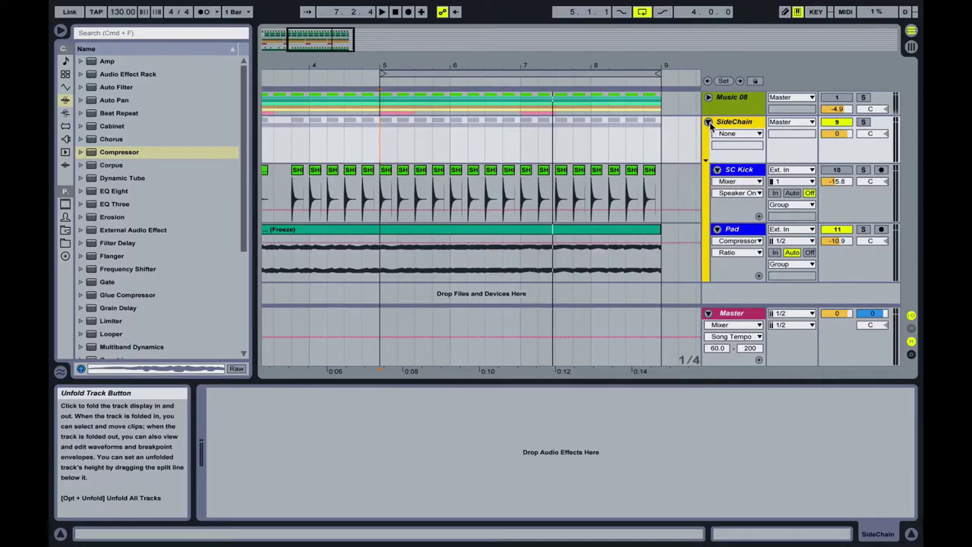
{"action": "left_click", "coordinate": [707, 123]}
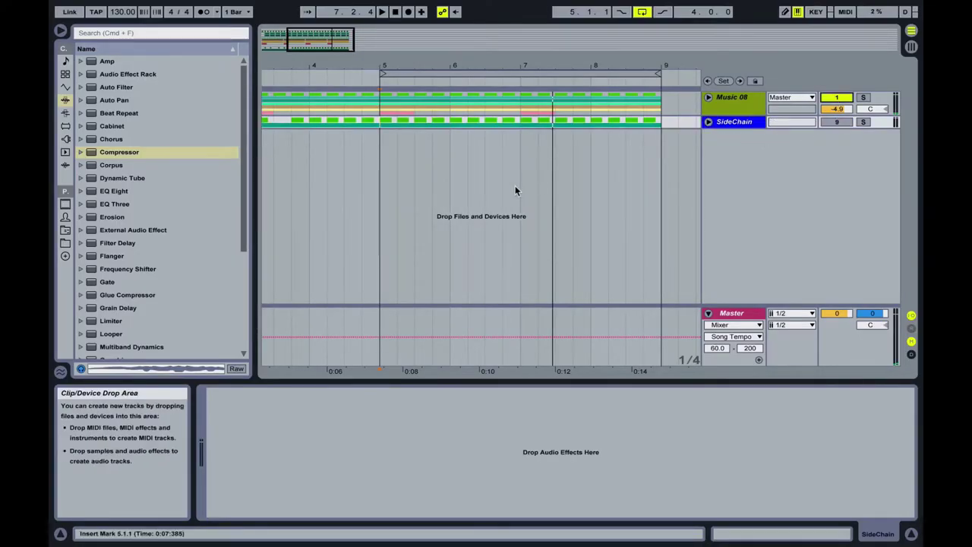
{"action": "left_click", "coordinate": [708, 98]}
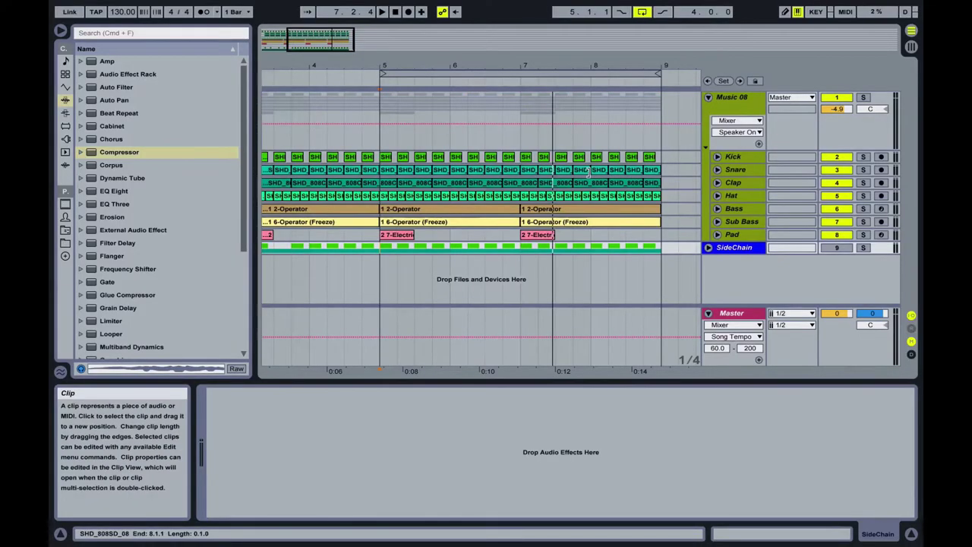
Extend the arrangement loop to start at 1.1.1 so that it spans all eight bars
{"action": "left_click", "coordinate": [355, 131]}
{"action": "key", "text": "minus"}
{"action": "key", "text": "minus"}
{"action": "key", "text": "minus"}
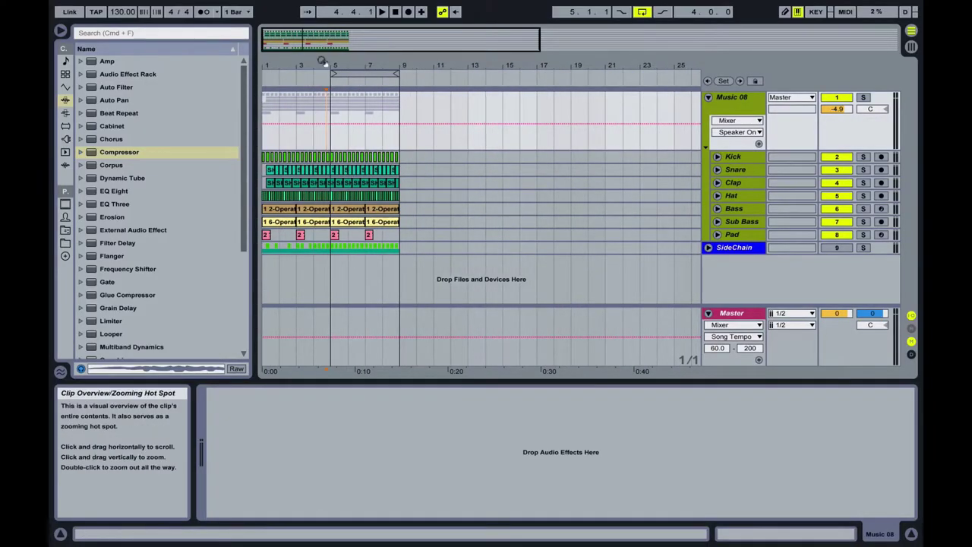
{"action": "left_click_drag", "start_coordinate": [332, 73], "coordinate": [266, 73]}
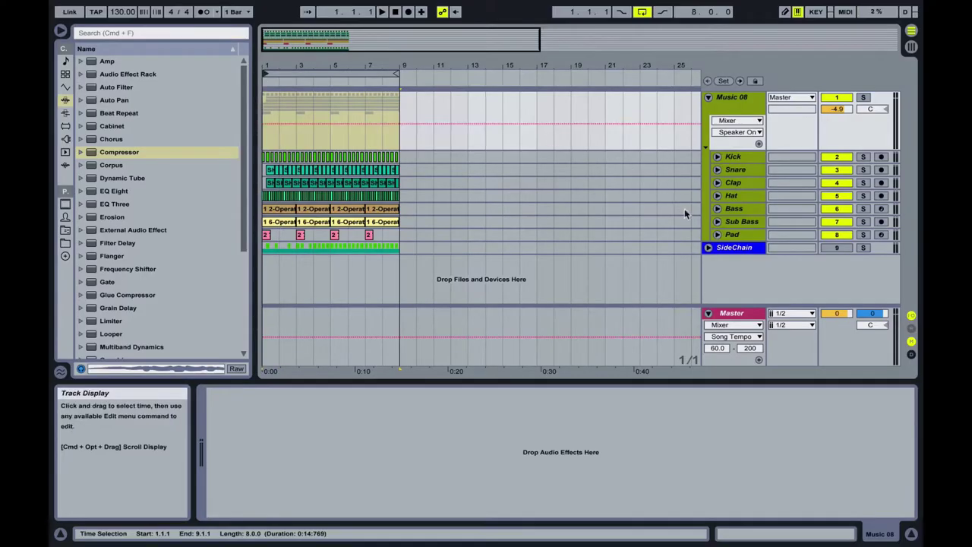
Unfold the SideChain group beneath the Music 08 tracks and place the insert marker at 16.1.1 on Music 08
{"action": "left_click", "coordinate": [708, 247]}
{"action": "scroll", "coordinate": [746, 277], "scroll_direction": "down", "scroll_amount": 3}
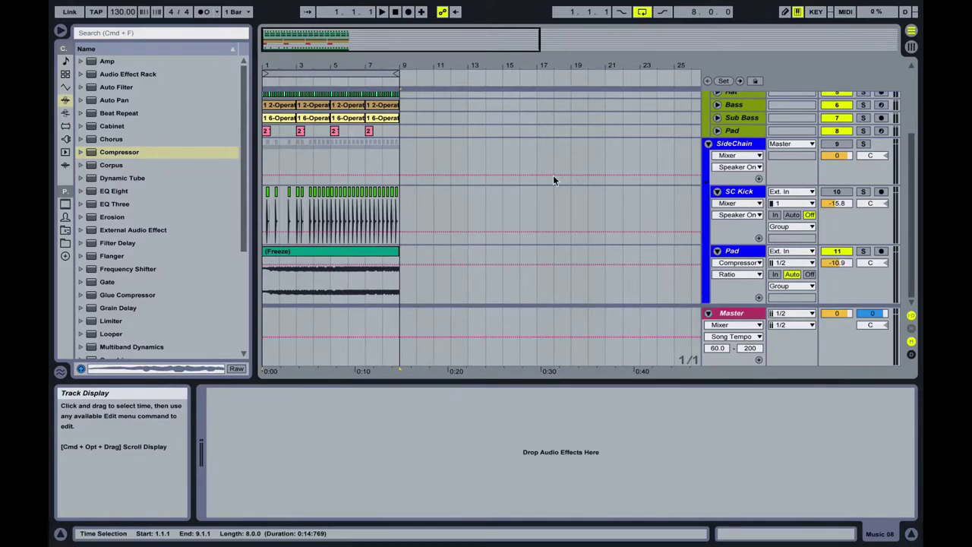
{"action": "scroll", "coordinate": [480, 167], "scroll_direction": "up", "scroll_amount": 5}
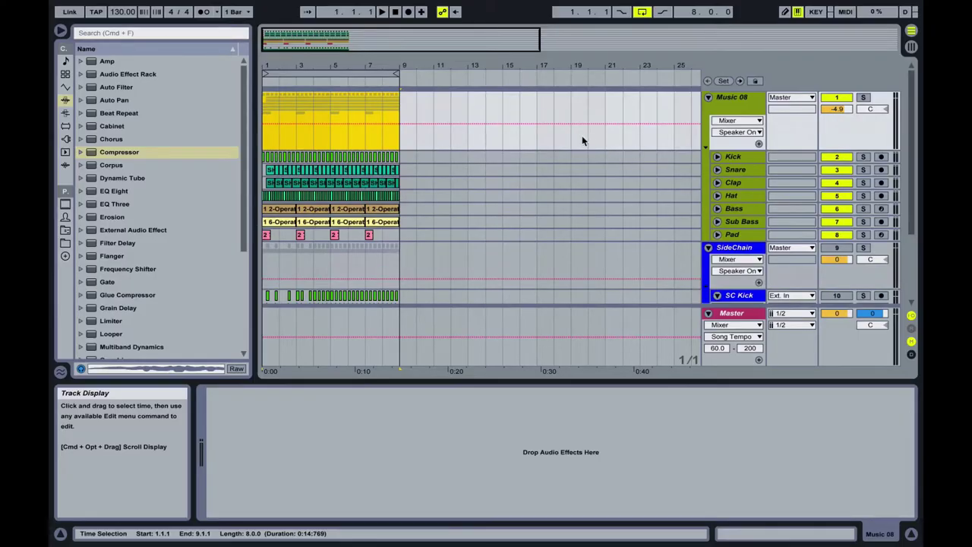
{"action": "left_click", "coordinate": [519, 132]}
{"action": "key", "text": "plus"}
{"action": "key", "text": "plus"}
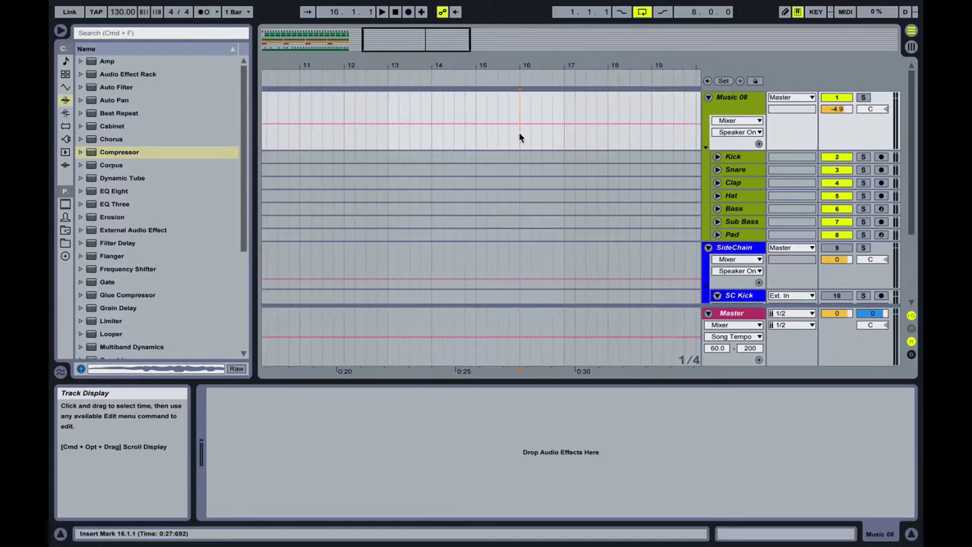
{"action": "scroll", "coordinate": [516, 137], "scroll_direction": "left", "scroll_amount": 10}
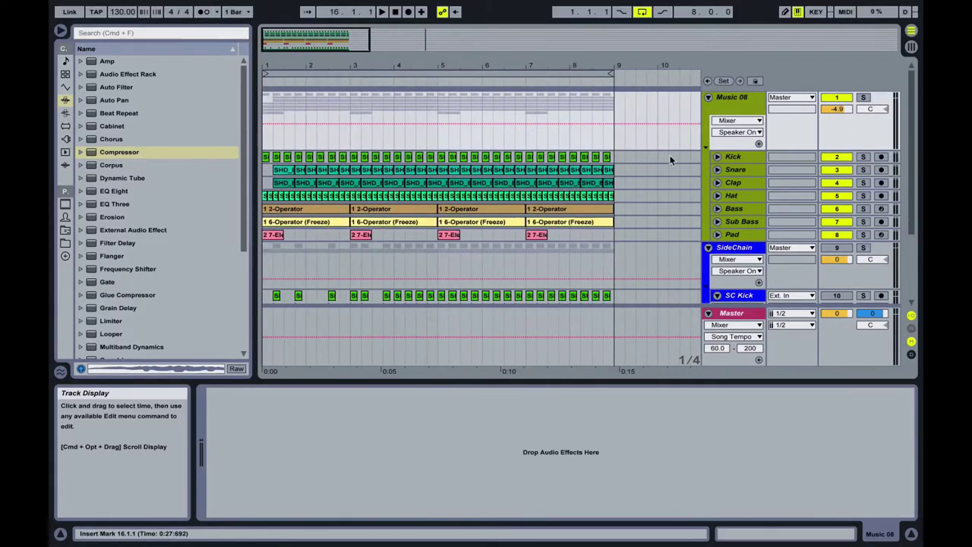
Fold the SideChain group and play back the full Music 08 arrangement, stopping when done
{"action": "left_click", "coordinate": [708, 248]}
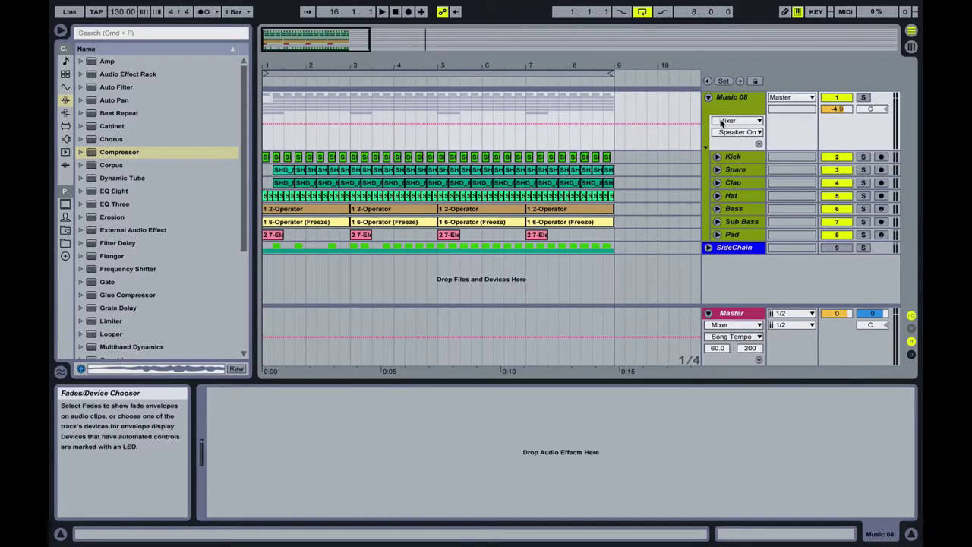
{"action": "key", "text": "space"}
{"action": "key", "text": "space"}
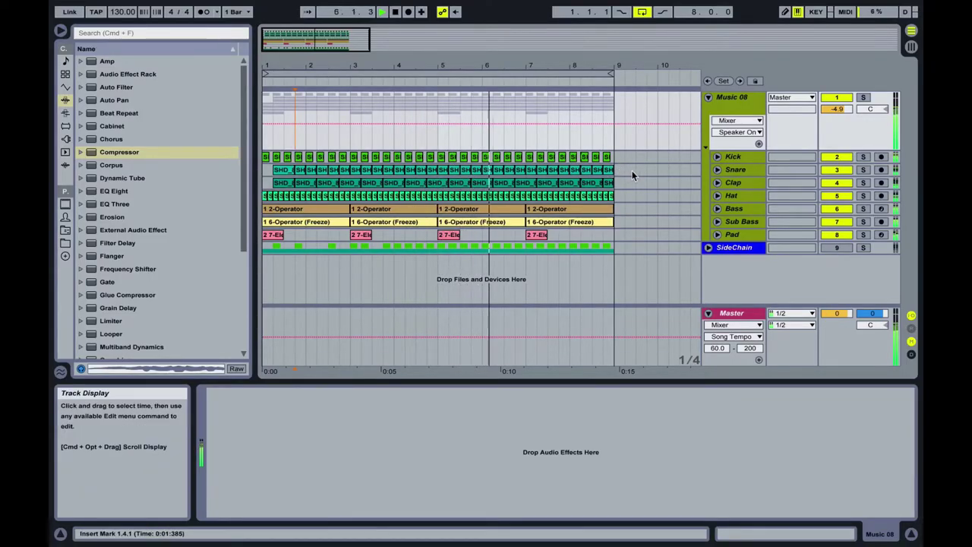
Show the Sub Bass track's devices, unfold the track and bypass its compressor during playback
{"action": "left_click", "coordinate": [739, 223]}
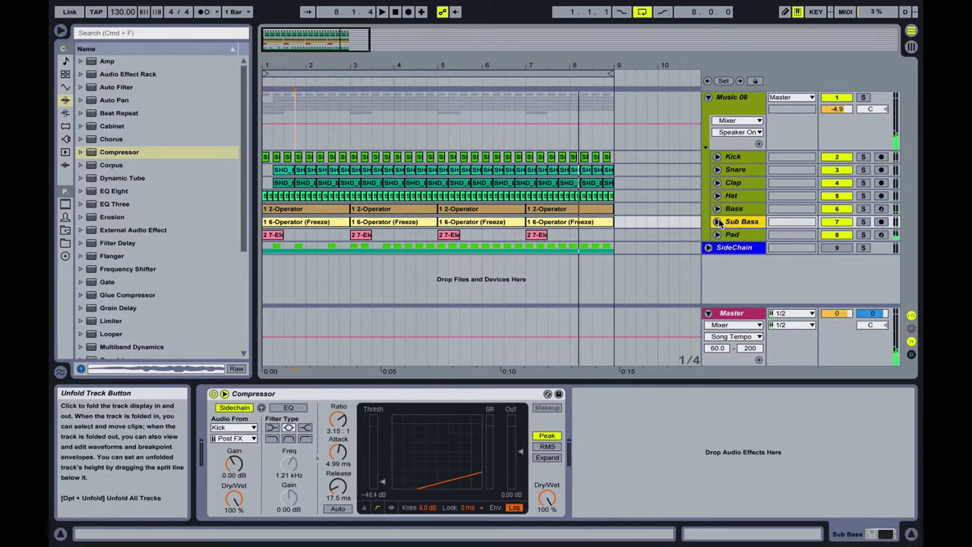
{"action": "left_click", "coordinate": [717, 221]}
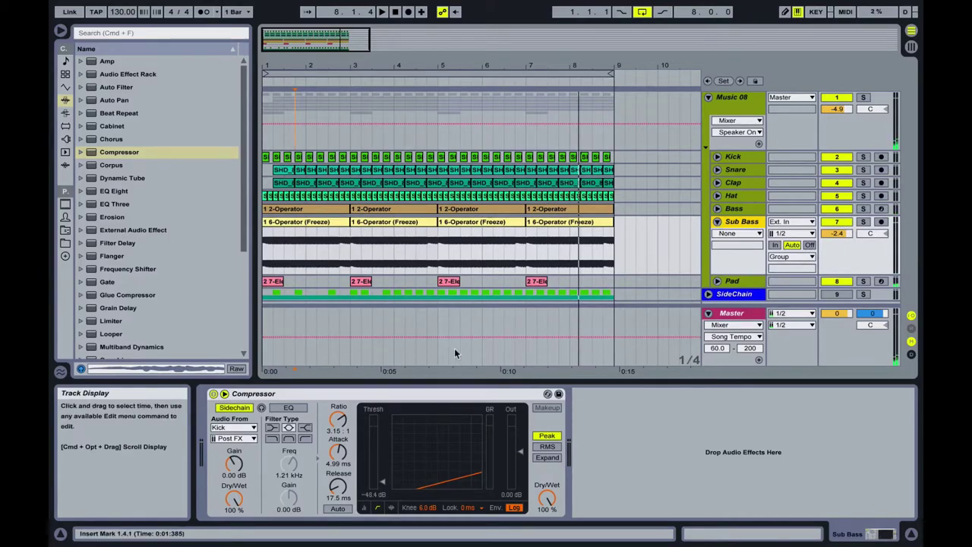
{"action": "left_click", "coordinate": [224, 393]}
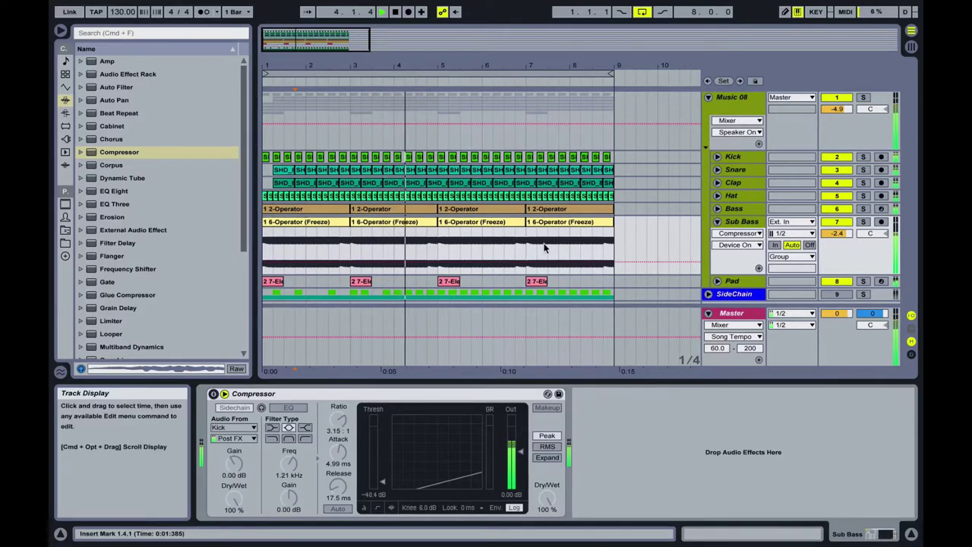
Solo Sub Bass together with Kick and audition them with the compressor bypassed and reactivated
{"action": "left_click", "coordinate": [862, 221]}
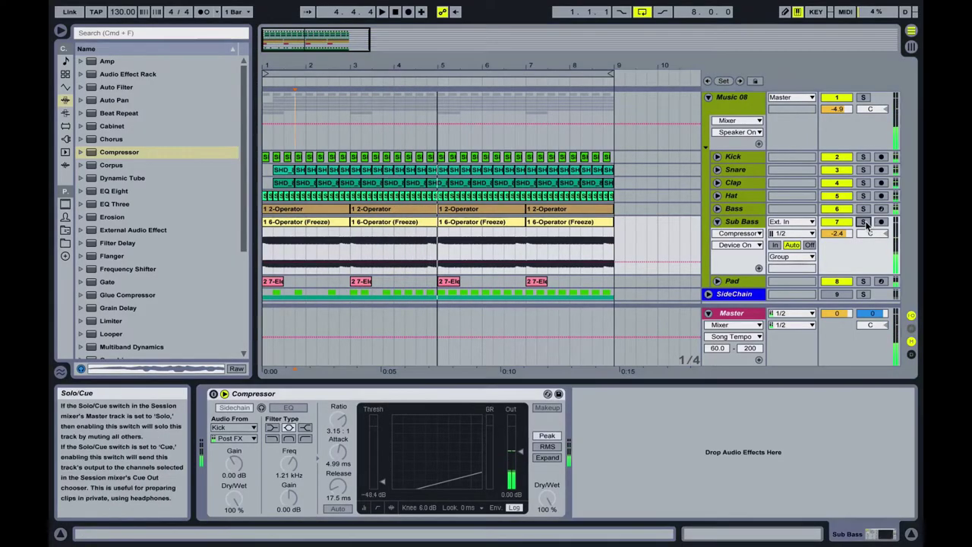
{"action": "key", "text": "space"}
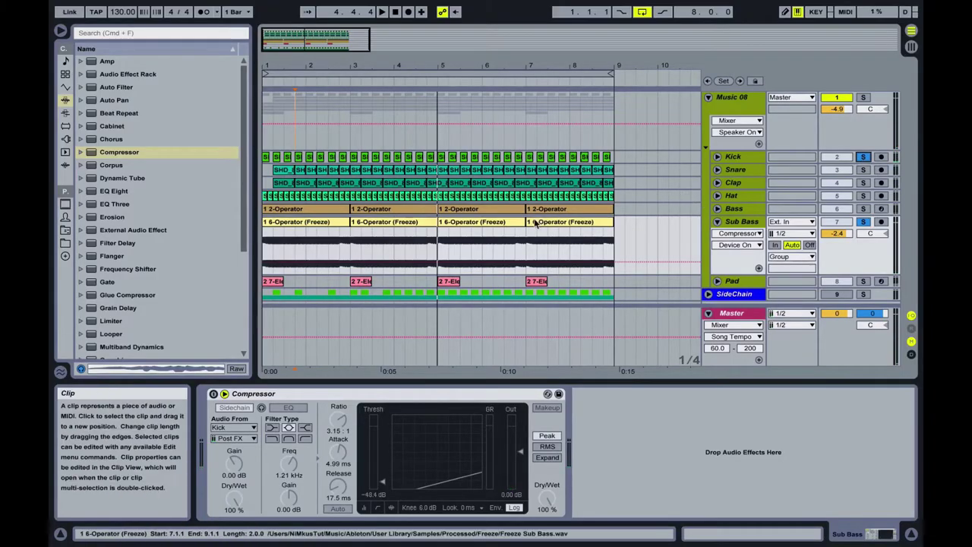
{"action": "key", "text": "space"}
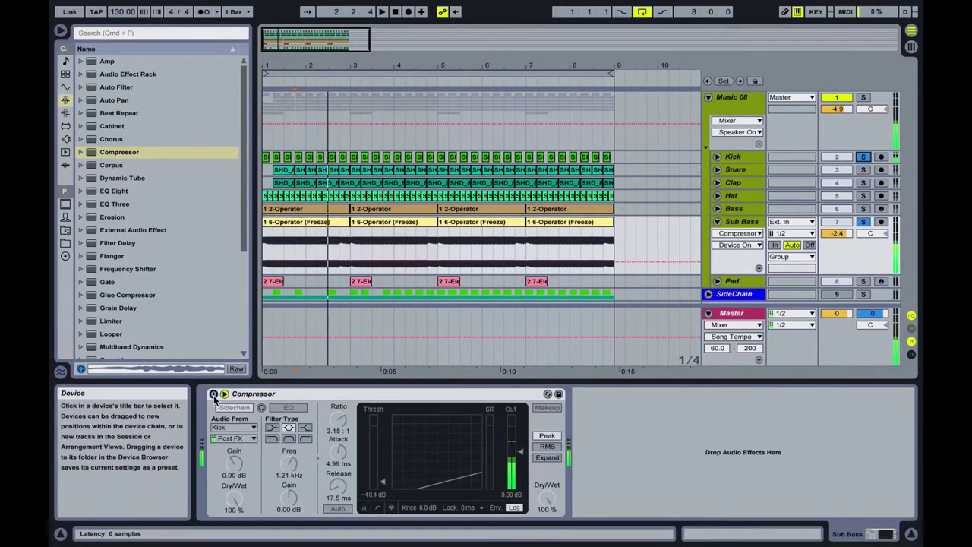
{"action": "left_click", "coordinate": [348, 392]}
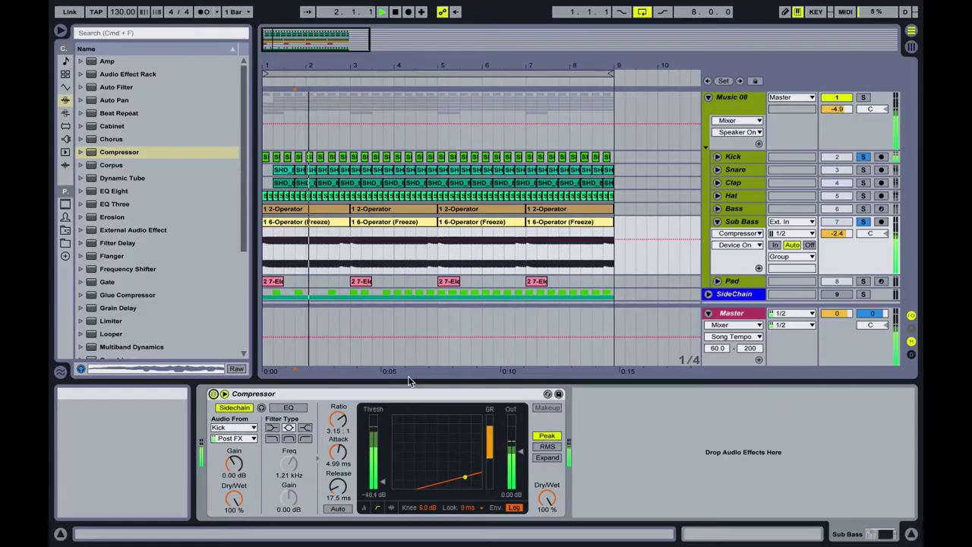
Set the Sub Bass compressor's attack to 0.12 ms, ratio to 4.34:1 and release to 98.7 ms
{"action": "left_click_drag", "start_coordinate": [338, 452], "coordinate": [338, 500]}
{"action": "left_click_drag", "start_coordinate": [339, 420], "coordinate": [339, 410]}
{"action": "left_click_drag", "start_coordinate": [340, 481], "coordinate": [340, 452]}
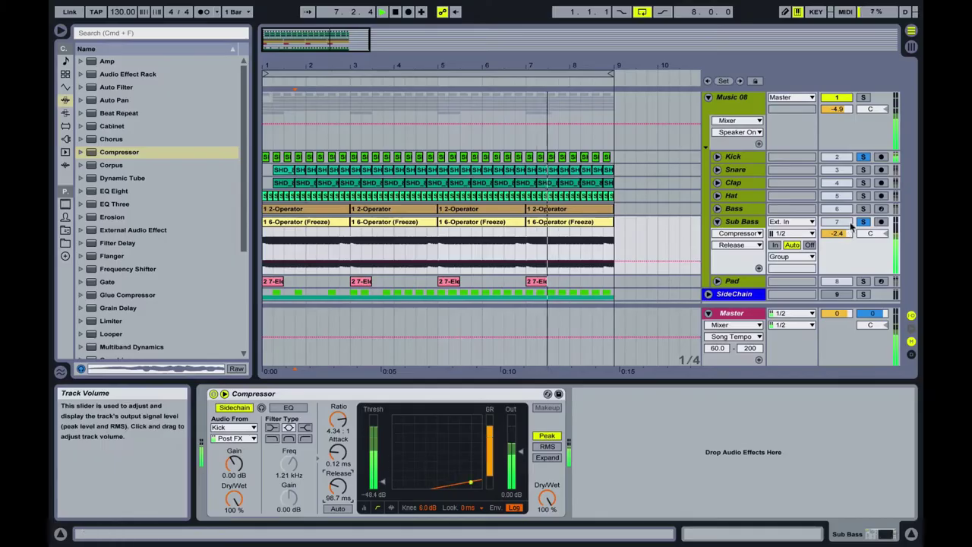
Unsolo the tracks and audition the full mix while muting and unmuting Bass and Sub Bass in turn
{"action": "left_click", "coordinate": [863, 221]}
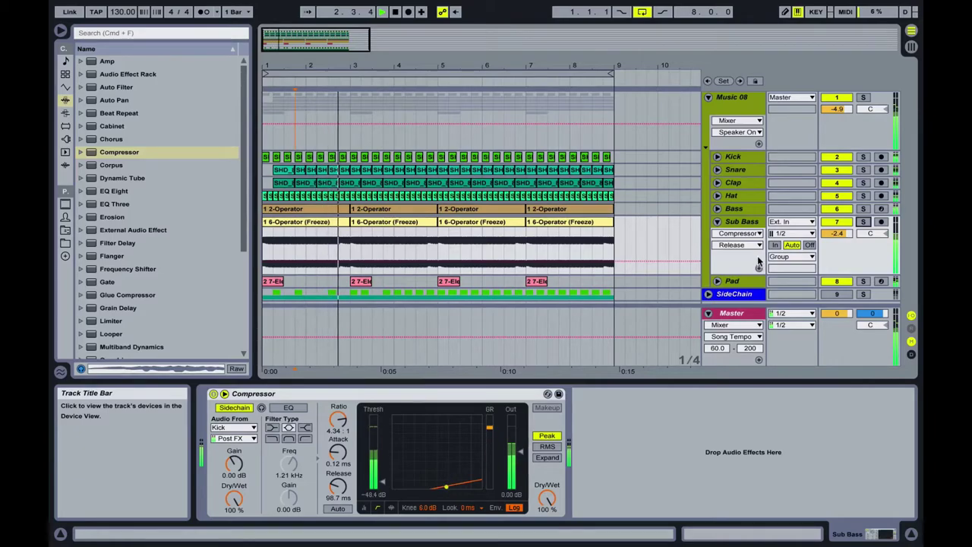
{"action": "left_click", "coordinate": [848, 210]}
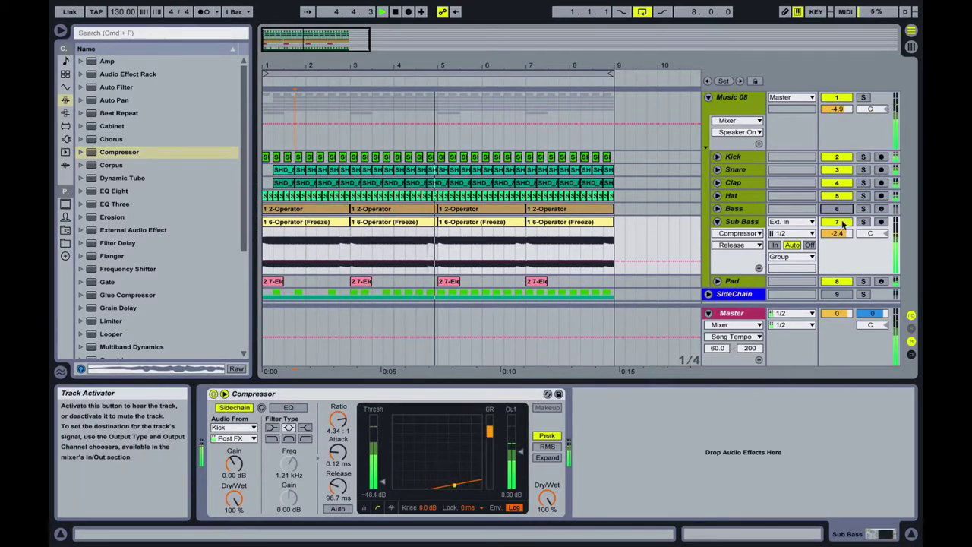
{"action": "left_click", "coordinate": [838, 209]}
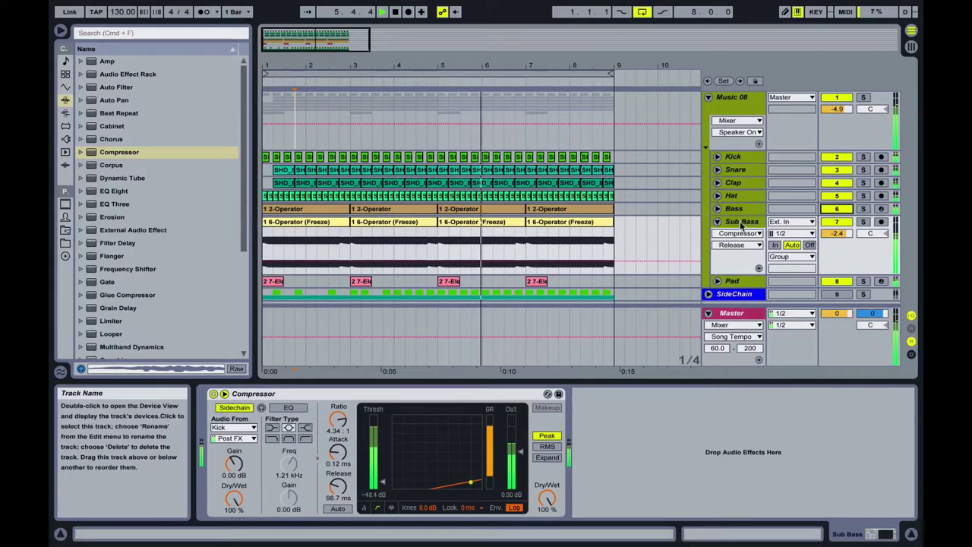
{"action": "left_click", "coordinate": [839, 223]}
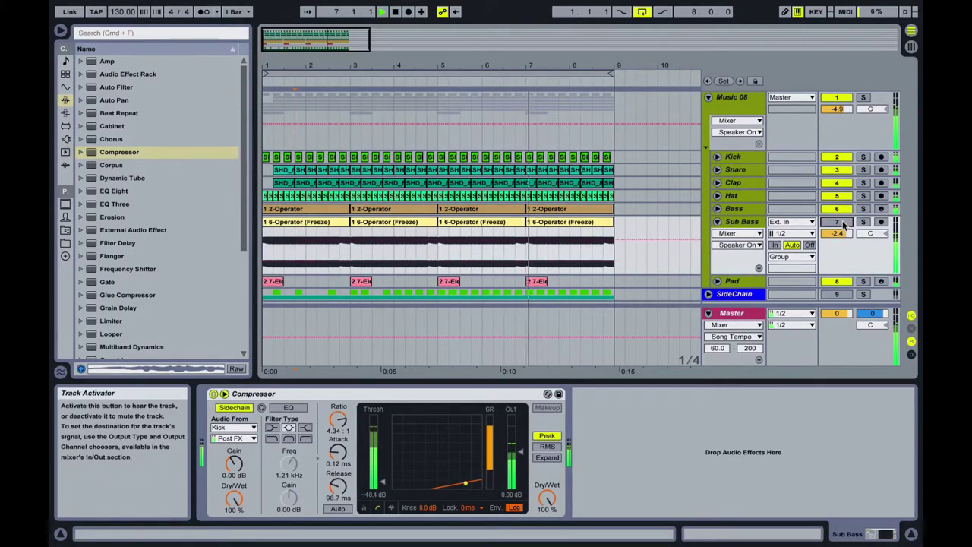
{"action": "left_click", "coordinate": [840, 224]}
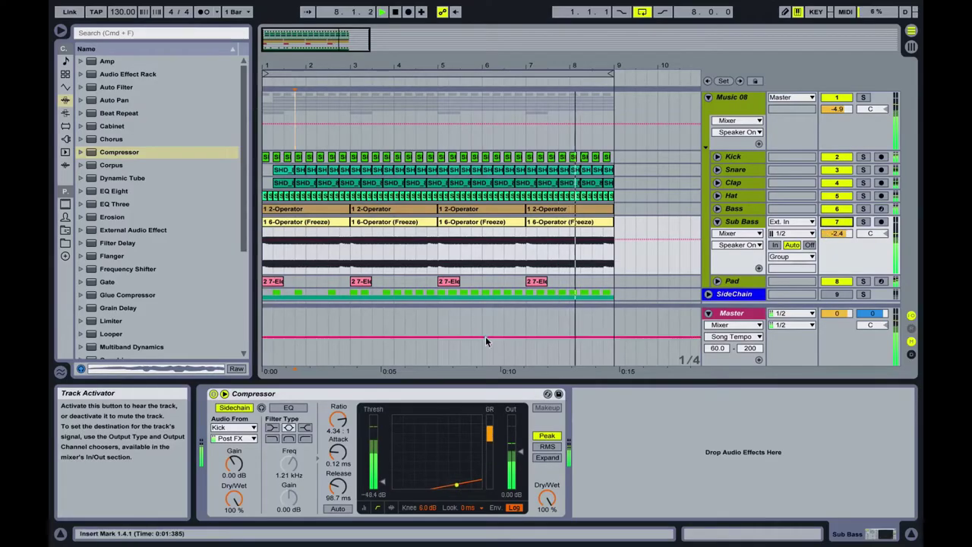
Compare the mix with the Sub Bass compressor off and on, and set its release to 121 ms
{"action": "left_click", "coordinate": [213, 394]}
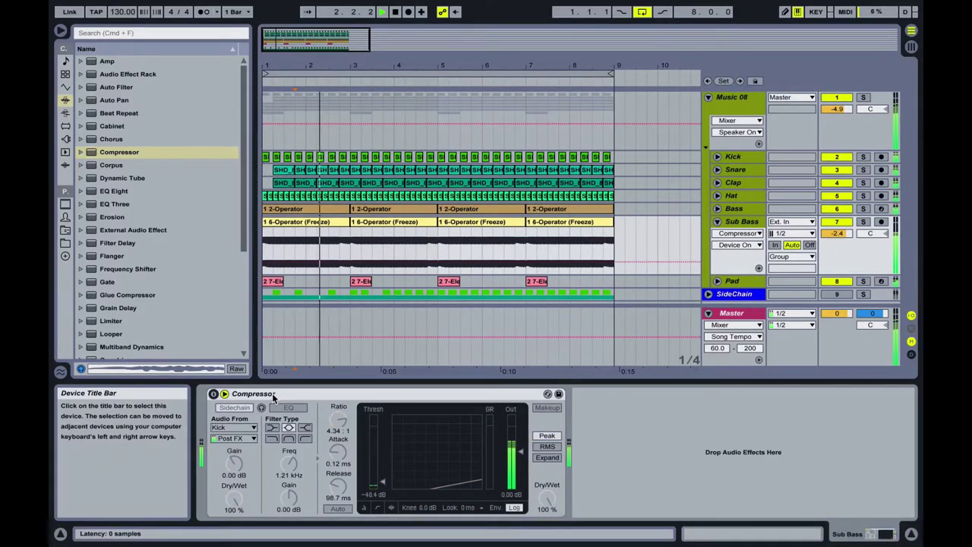
{"action": "left_click", "coordinate": [214, 394]}
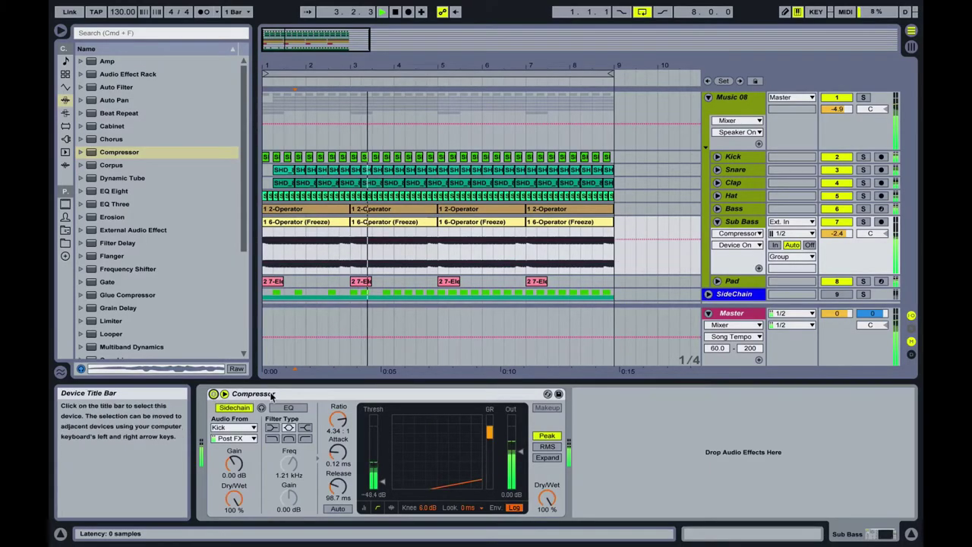
{"action": "left_click_drag", "start_coordinate": [339, 491], "coordinate": [339, 486]}
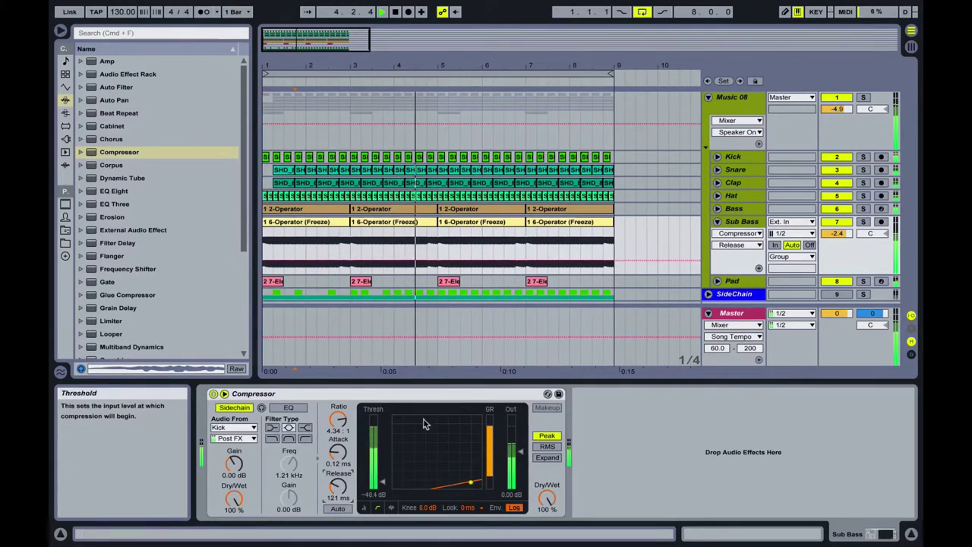
Solo Bass, Sub Bass and Kick together to hear how the low-end tracks interact
{"action": "left_click", "coordinate": [864, 209]}
{"action": "left_click", "coordinate": [865, 222], "text": "super"}
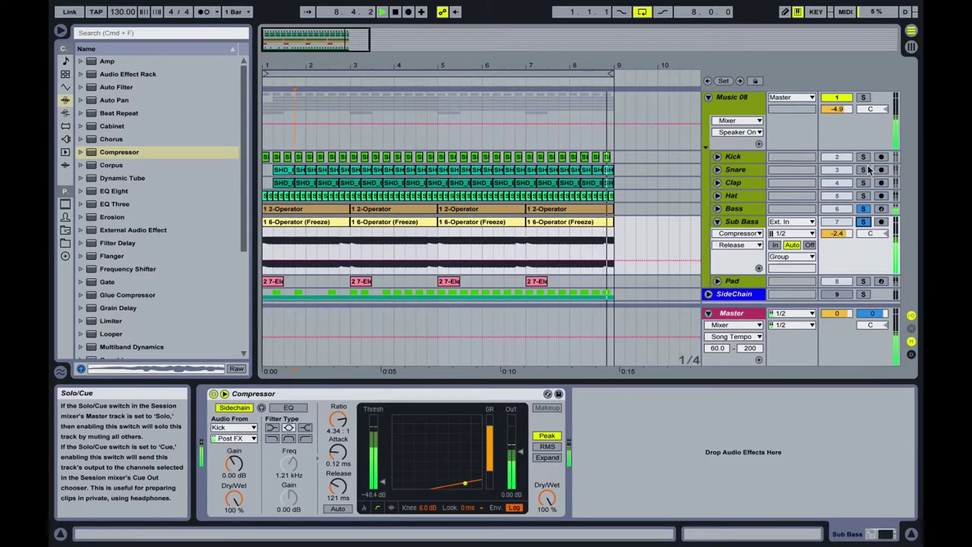
{"action": "left_click", "coordinate": [864, 157], "text": "super"}
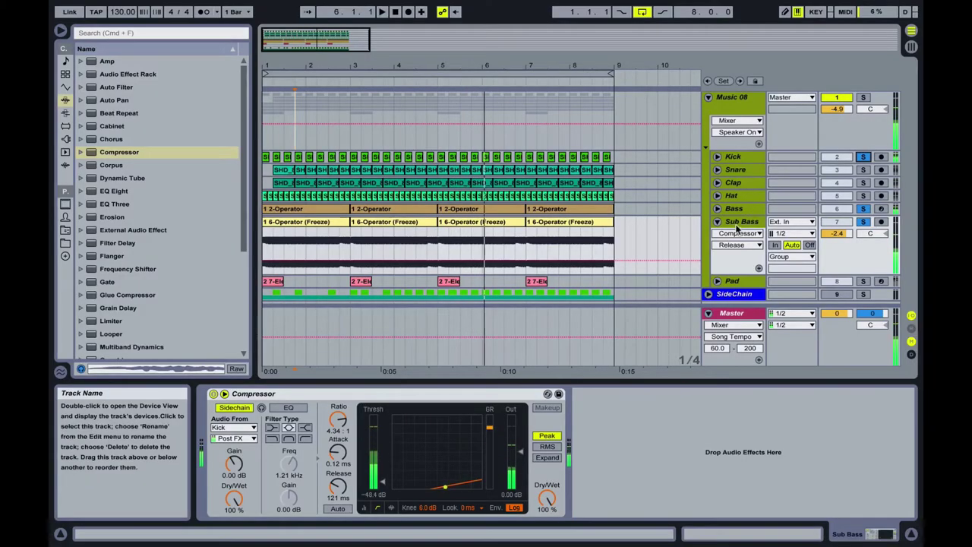
Compare the device chains of the Bass and Sub Bass tracks, finishing on Sub Bass
{"action": "left_click", "coordinate": [746, 211]}
{"action": "left_click", "coordinate": [749, 221]}
{"action": "left_click", "coordinate": [749, 209]}
{"action": "left_click", "coordinate": [749, 221]}
{"action": "left_click", "coordinate": [745, 208]}
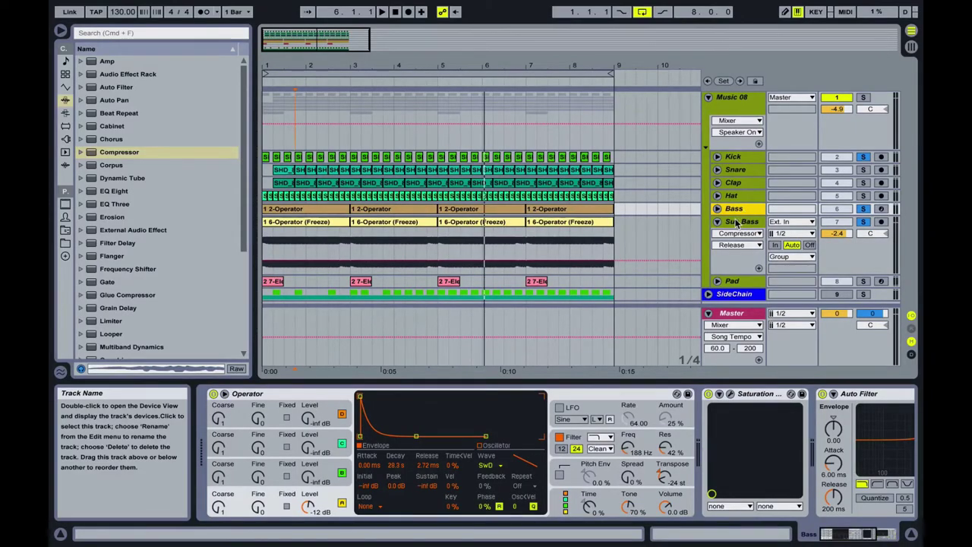
{"action": "left_click", "coordinate": [740, 222]}
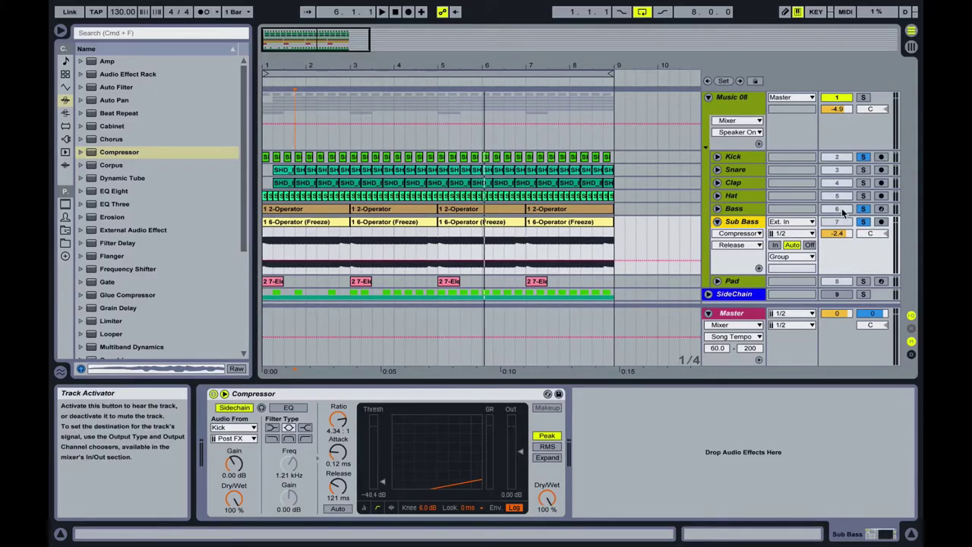
Resume playback and set the Sub Bass compressor's attack to 0.19 ms and release to 19.8 ms
{"action": "key", "text": "space"}
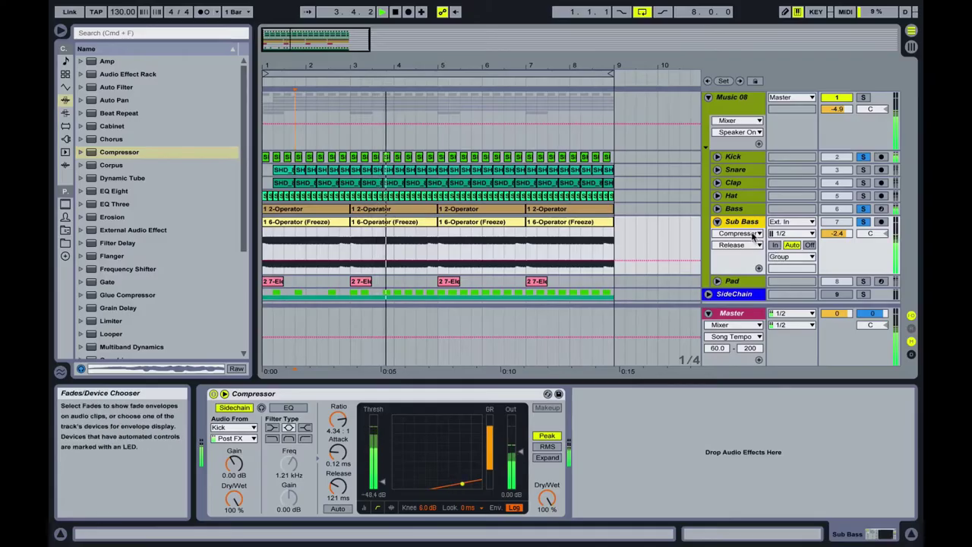
{"action": "mouse_move", "coordinate": [338, 453]}
{"action": "left_mouse_down"}
{"action": "mouse_move", "coordinate": [338, 433]}
{"action": "mouse_move", "coordinate": [332, 505]}
{"action": "mouse_move", "coordinate": [336, 456]}
{"action": "mouse_move", "coordinate": [336, 466]}
{"action": "left_mouse_up"}
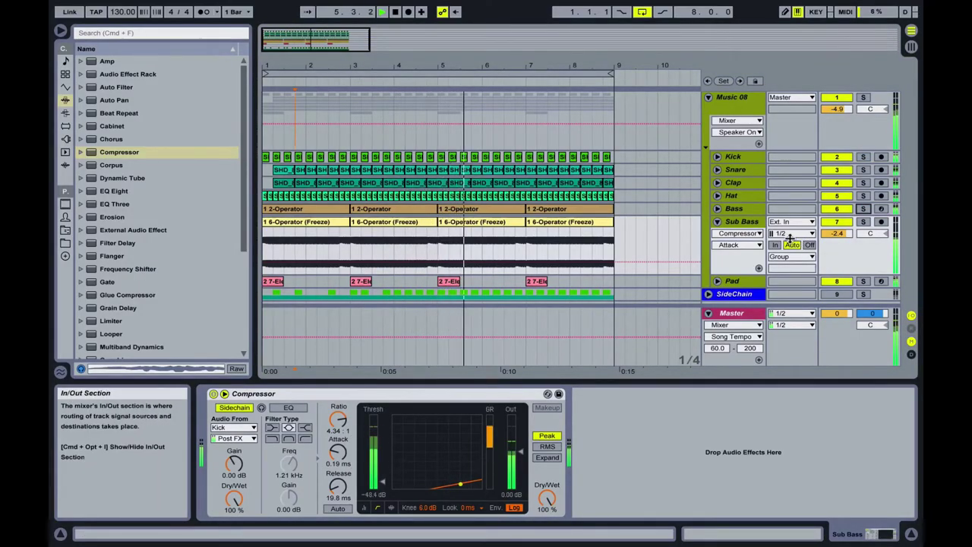
Stop playback, fold Sub Bass, unfold the Pad track and bypass the Pad's compressor
{"action": "left_click", "coordinate": [717, 222]}
{"action": "key", "text": "space"}
{"action": "left_click", "coordinate": [718, 235]}
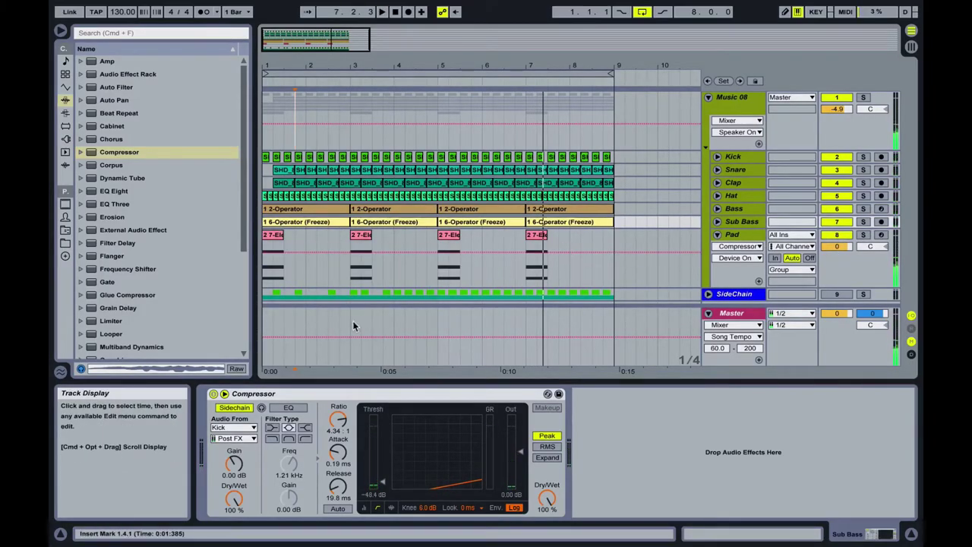
{"action": "left_click", "coordinate": [763, 235]}
{"action": "left_click", "coordinate": [531, 394]}
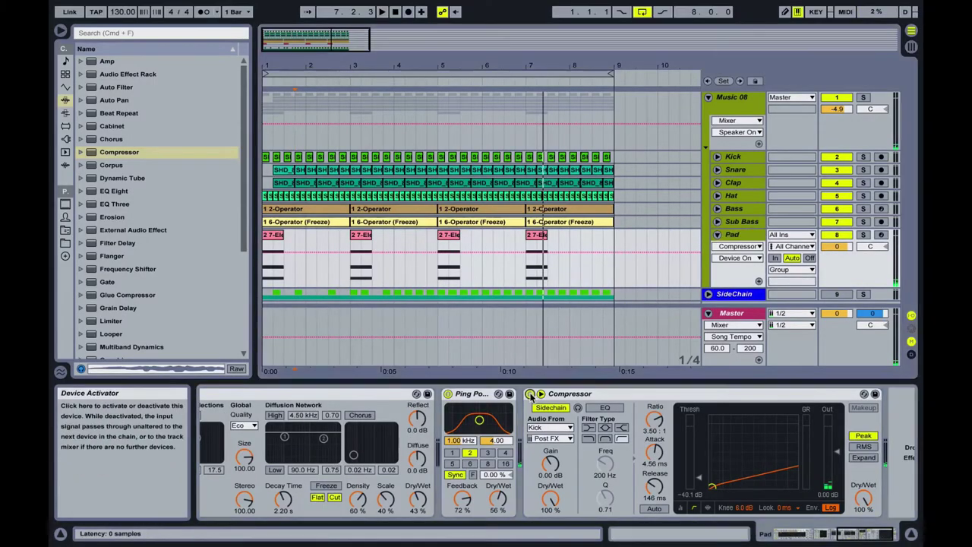
Play from 3.1.1 and solo Pad together with Kick to hear them without sidechaining
{"action": "left_click", "coordinate": [349, 253]}
{"action": "key", "text": "space"}
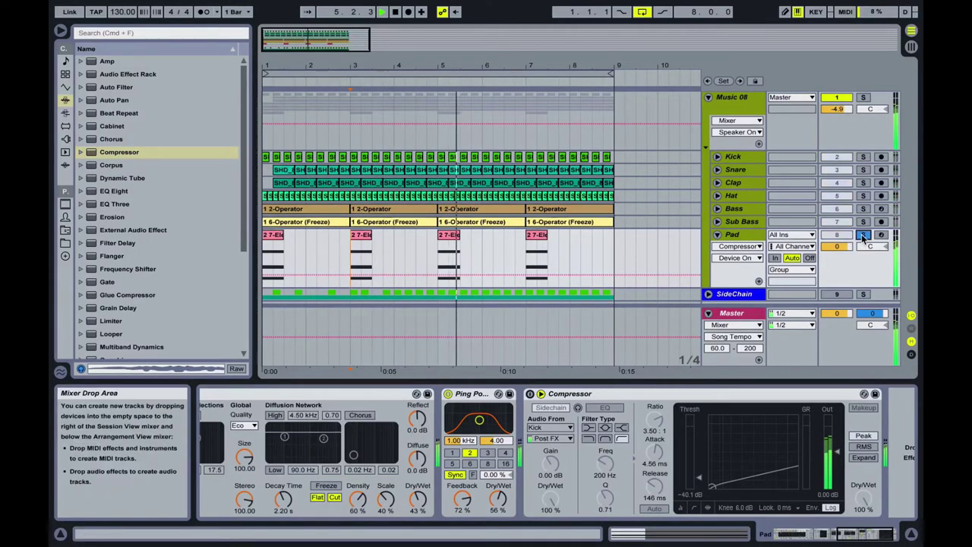
{"action": "left_click", "coordinate": [862, 234]}
{"action": "left_click", "coordinate": [863, 156]}
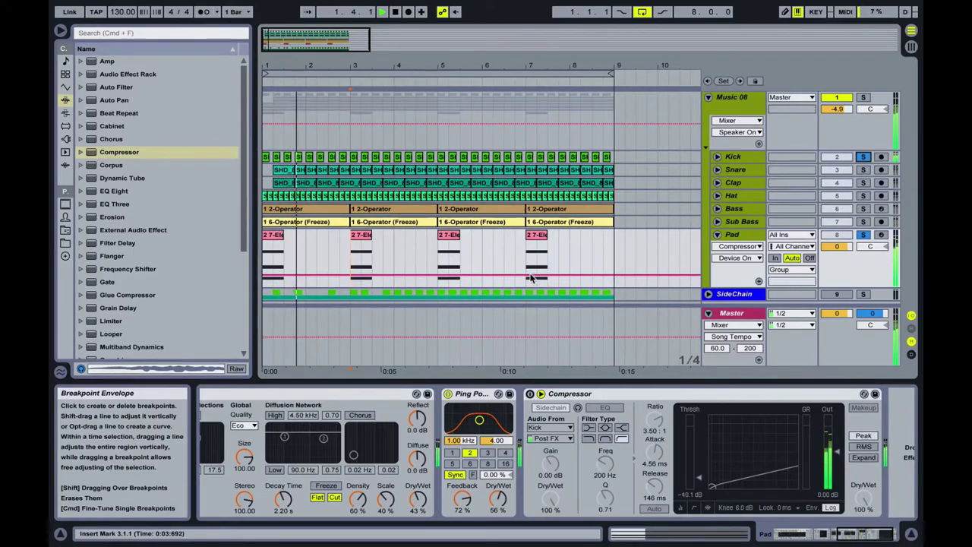
Stop playback, reactivate the Pad's compressor and play again to hear the sidechained result
{"action": "key", "text": "space"}
{"action": "left_click", "coordinate": [530, 394]}
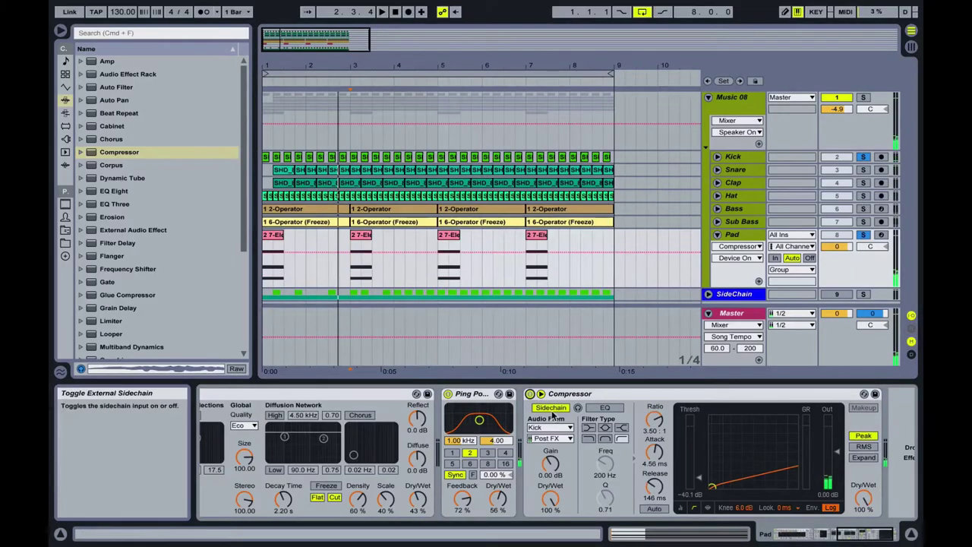
{"action": "key", "text": "space"}
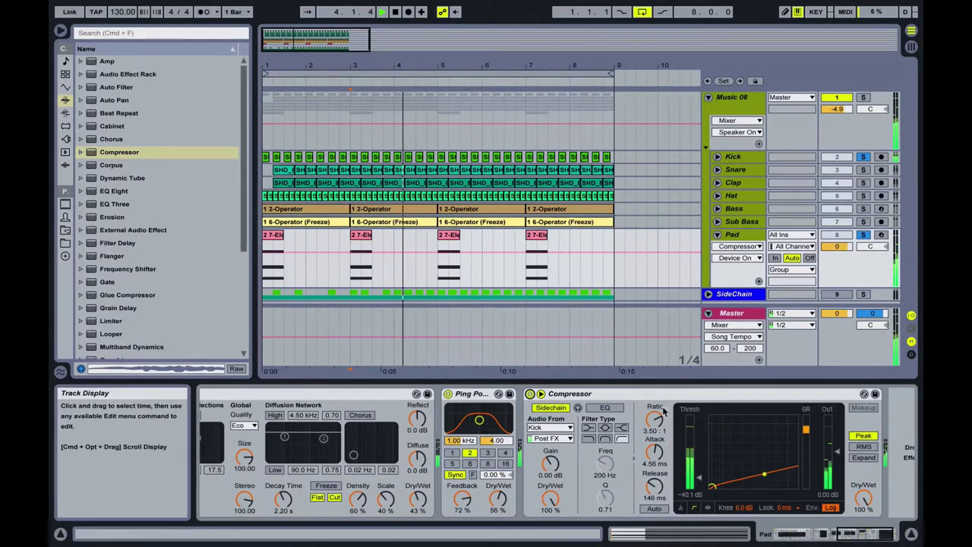
Set the Pad compressor's threshold to -53.0 dB, attack to 0.61 ms and release to 137 ms
{"action": "left_click_drag", "start_coordinate": [689, 466], "coordinate": [689, 486]}
{"action": "left_click_drag", "start_coordinate": [655, 454], "coordinate": [655, 513]}
{"action": "left_click_drag", "start_coordinate": [656, 457], "coordinate": [654, 471]}
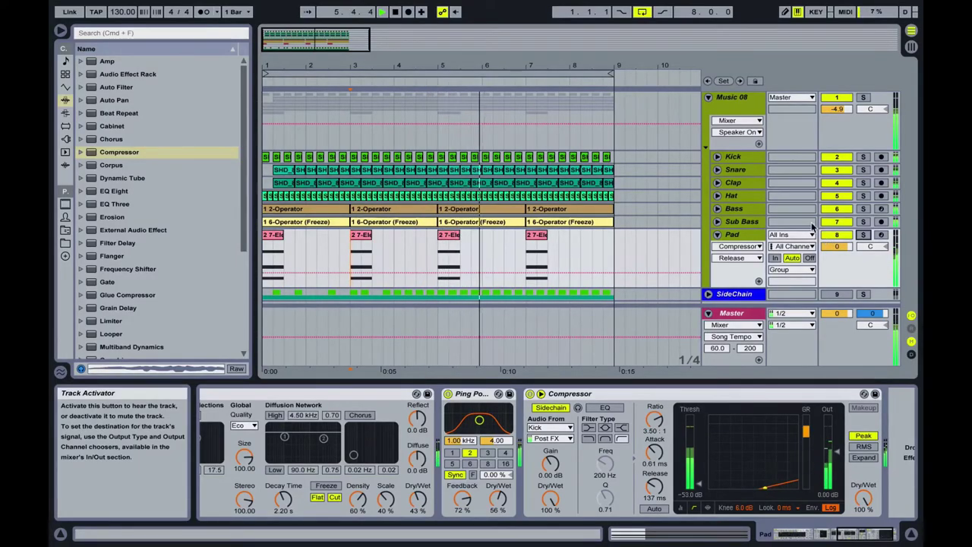
Mute the Bass track, unfold Sub Bass, raise its volume to -1.4 dB and solo it
{"action": "left_click", "coordinate": [839, 210]}
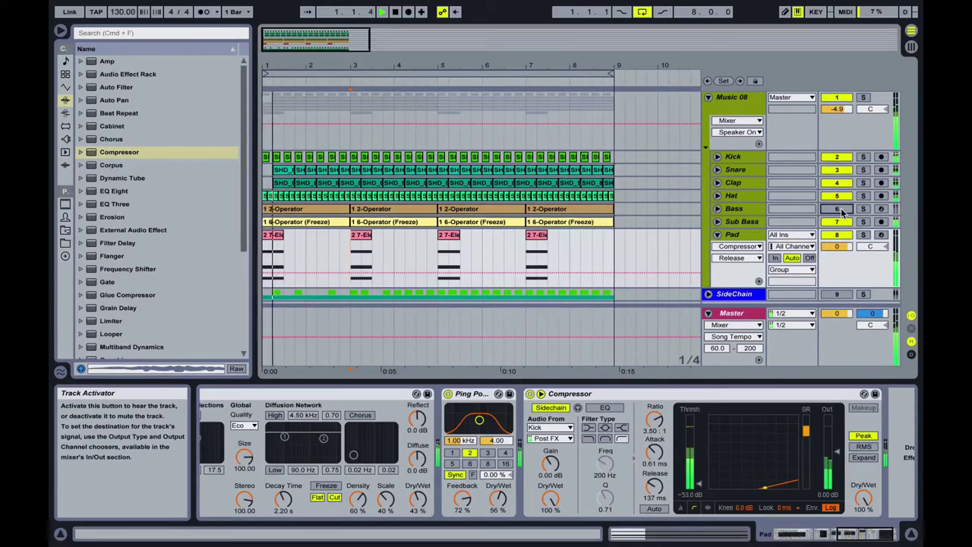
{"action": "left_click", "coordinate": [717, 221]}
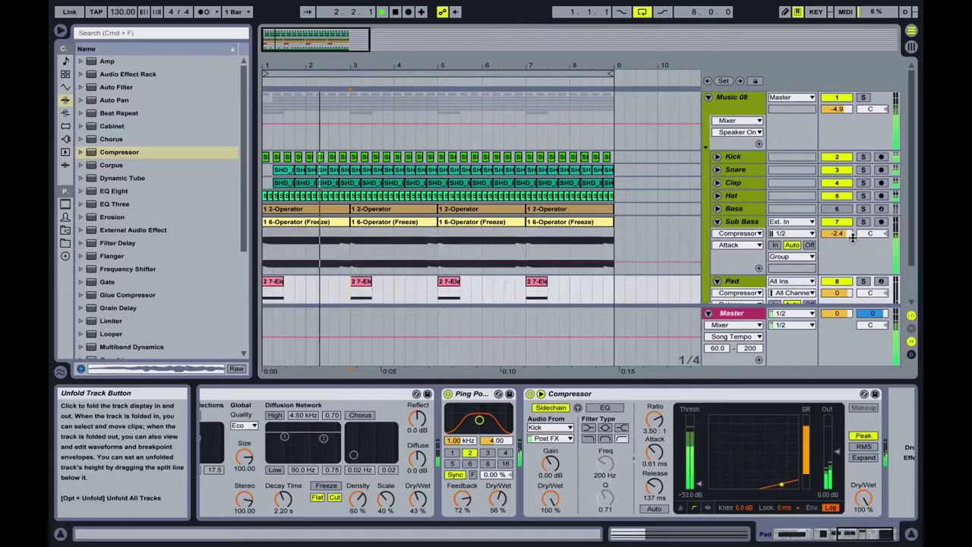
{"action": "left_click_drag", "start_coordinate": [838, 237], "coordinate": [838, 230]}
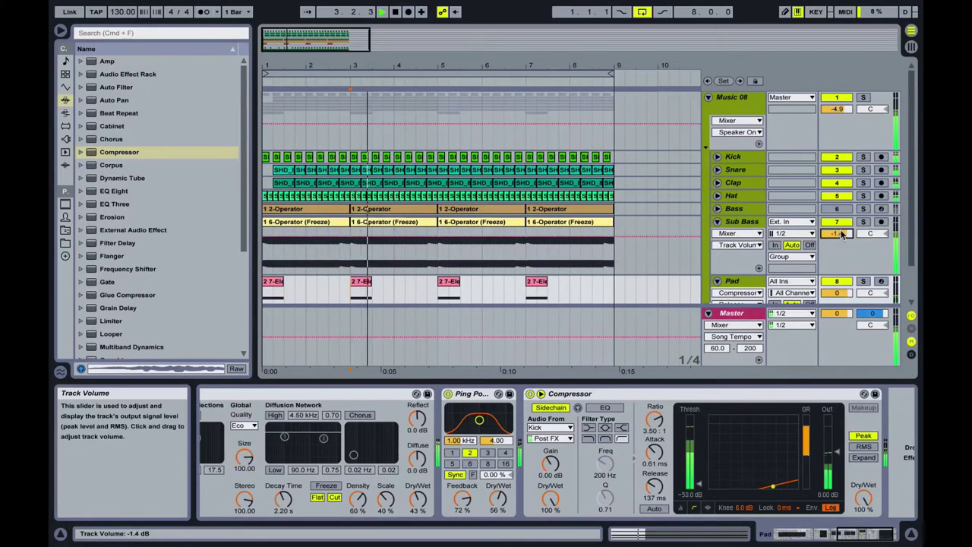
{"action": "left_click", "coordinate": [864, 222]}
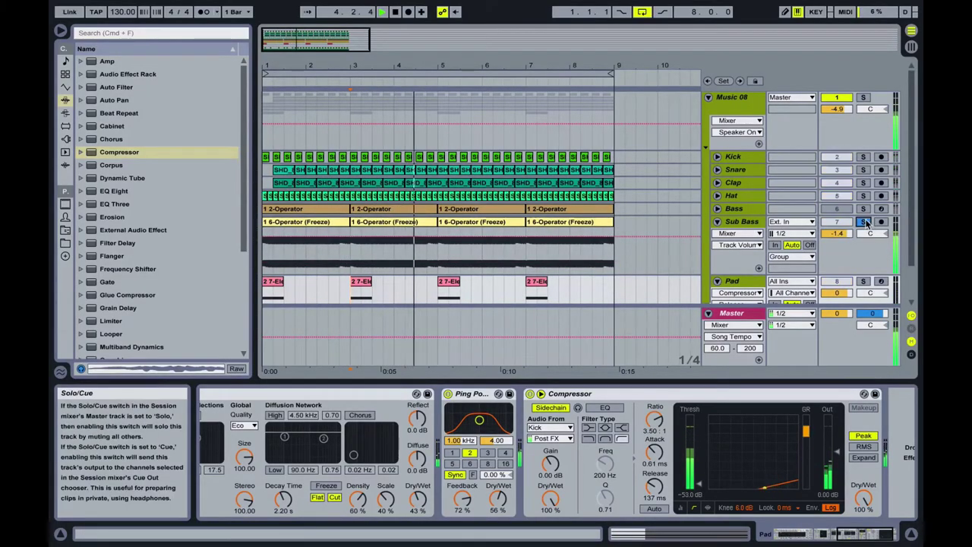
Set the Sub Bass compressor's attack to 16.4 ms and its release to 121 ms
{"action": "left_click", "coordinate": [741, 221]}
{"action": "left_click_drag", "start_coordinate": [338, 453], "coordinate": [338, 383]}
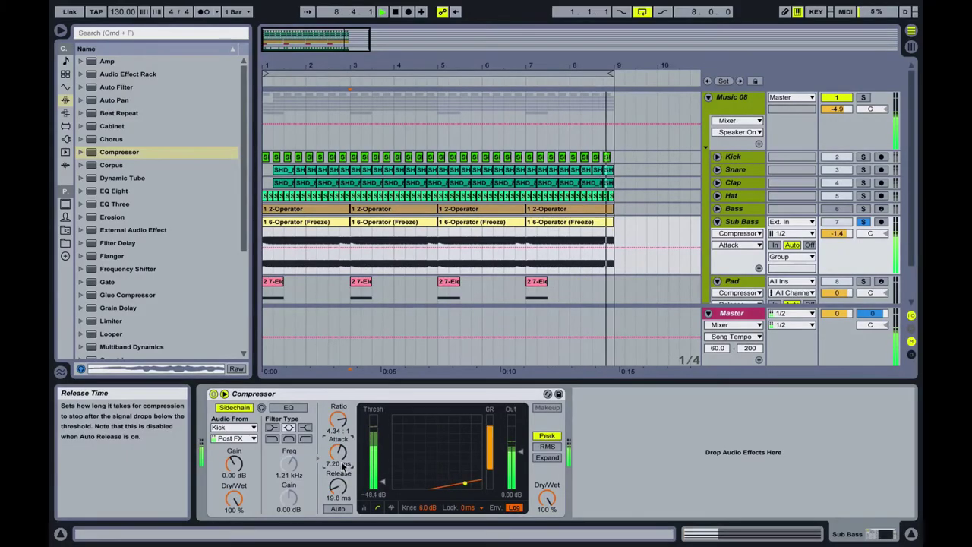
{"action": "left_click_drag", "start_coordinate": [338, 453], "coordinate": [338, 425]}
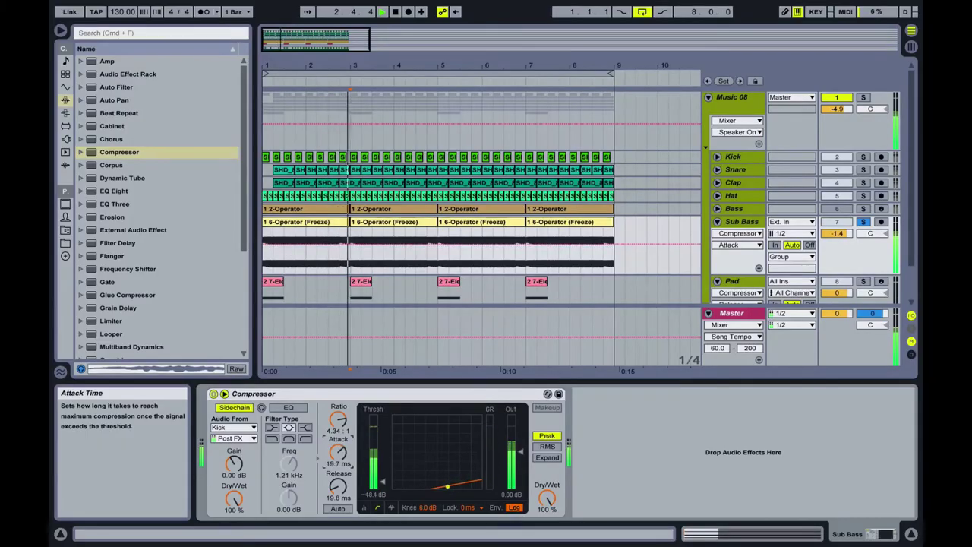
{"action": "left_click_drag", "start_coordinate": [343, 475], "coordinate": [341, 461]}
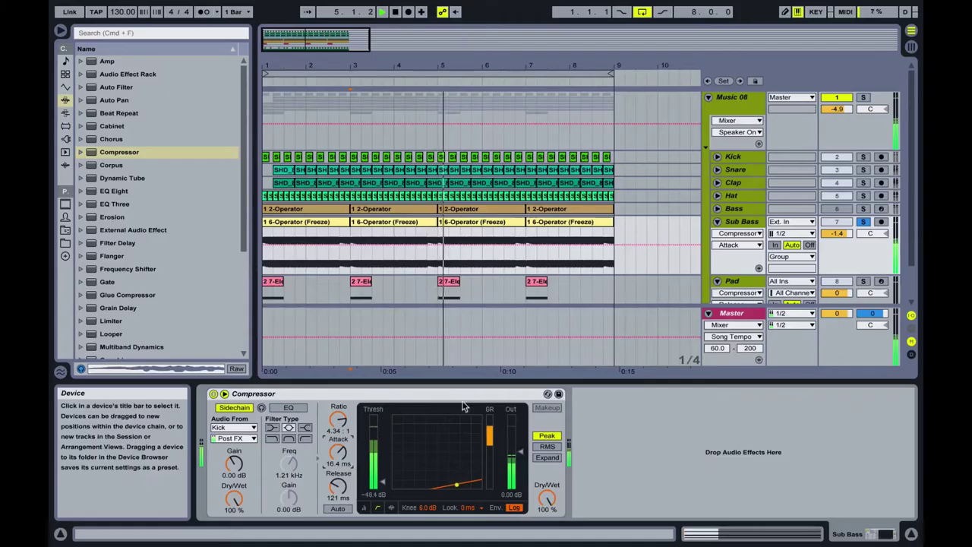
Audition Kick, Bass and Sub Bass soloed together, and clear the solos with Bass unmuted to hear the full arrangement
{"action": "left_click", "coordinate": [863, 208]}
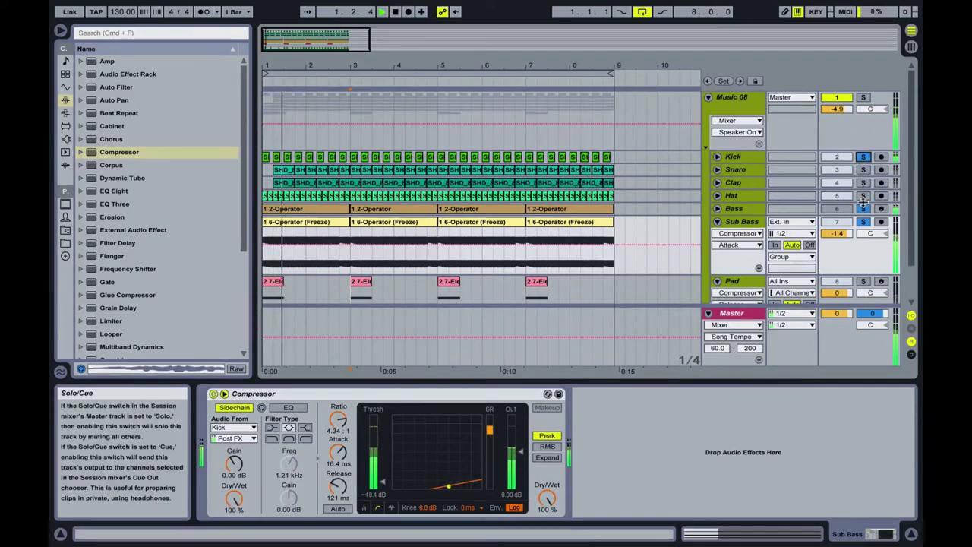
{"action": "left_click", "coordinate": [864, 222]}
{"action": "left_click", "coordinate": [836, 208]}
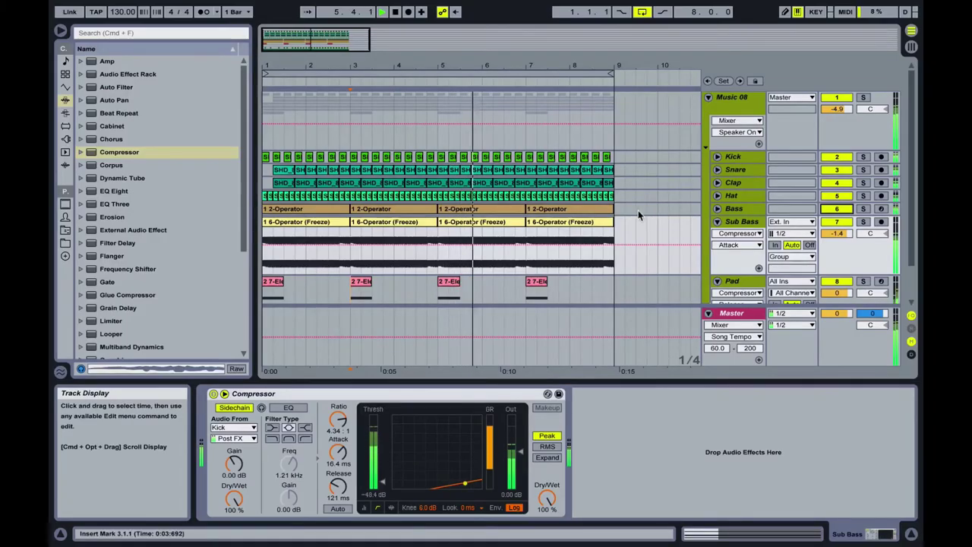
Stop playback and place the insert marker at 9.1.1, at the end of the arrangement's clips
{"action": "key", "text": "space"}
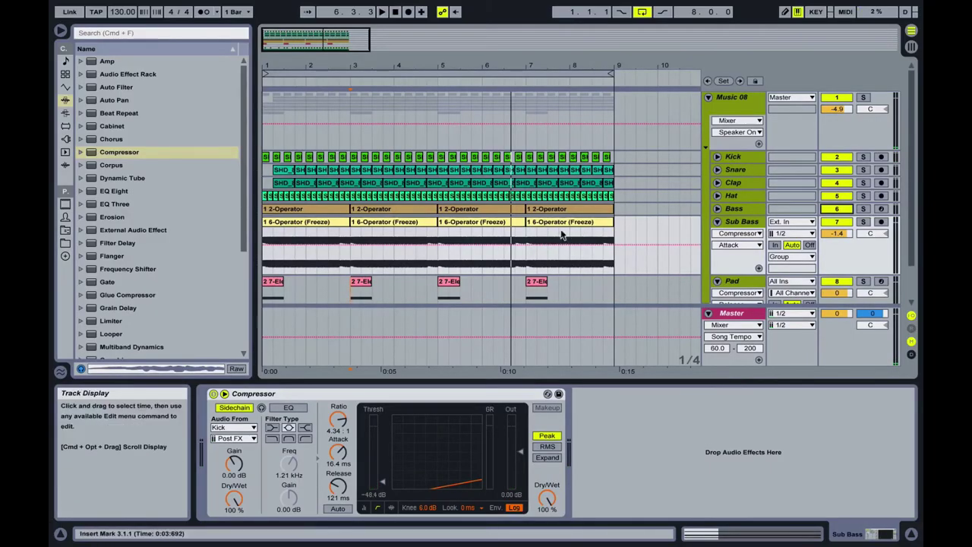
{"action": "left_click", "coordinate": [624, 228]}
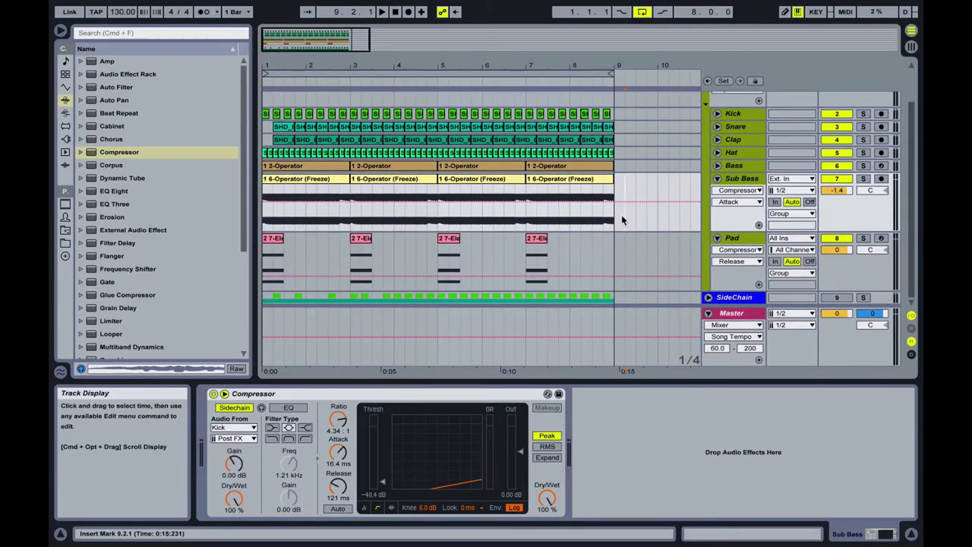
{"action": "left_click", "coordinate": [617, 222]}
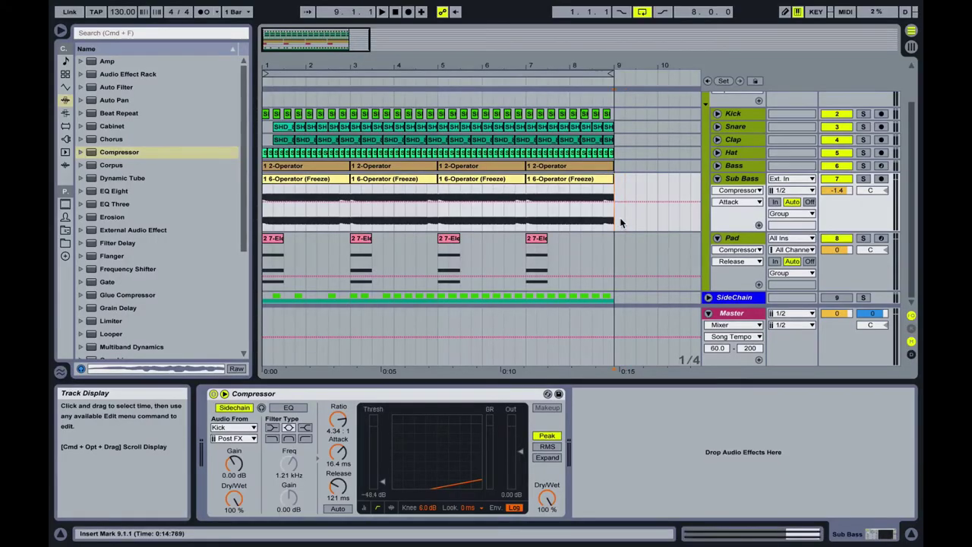